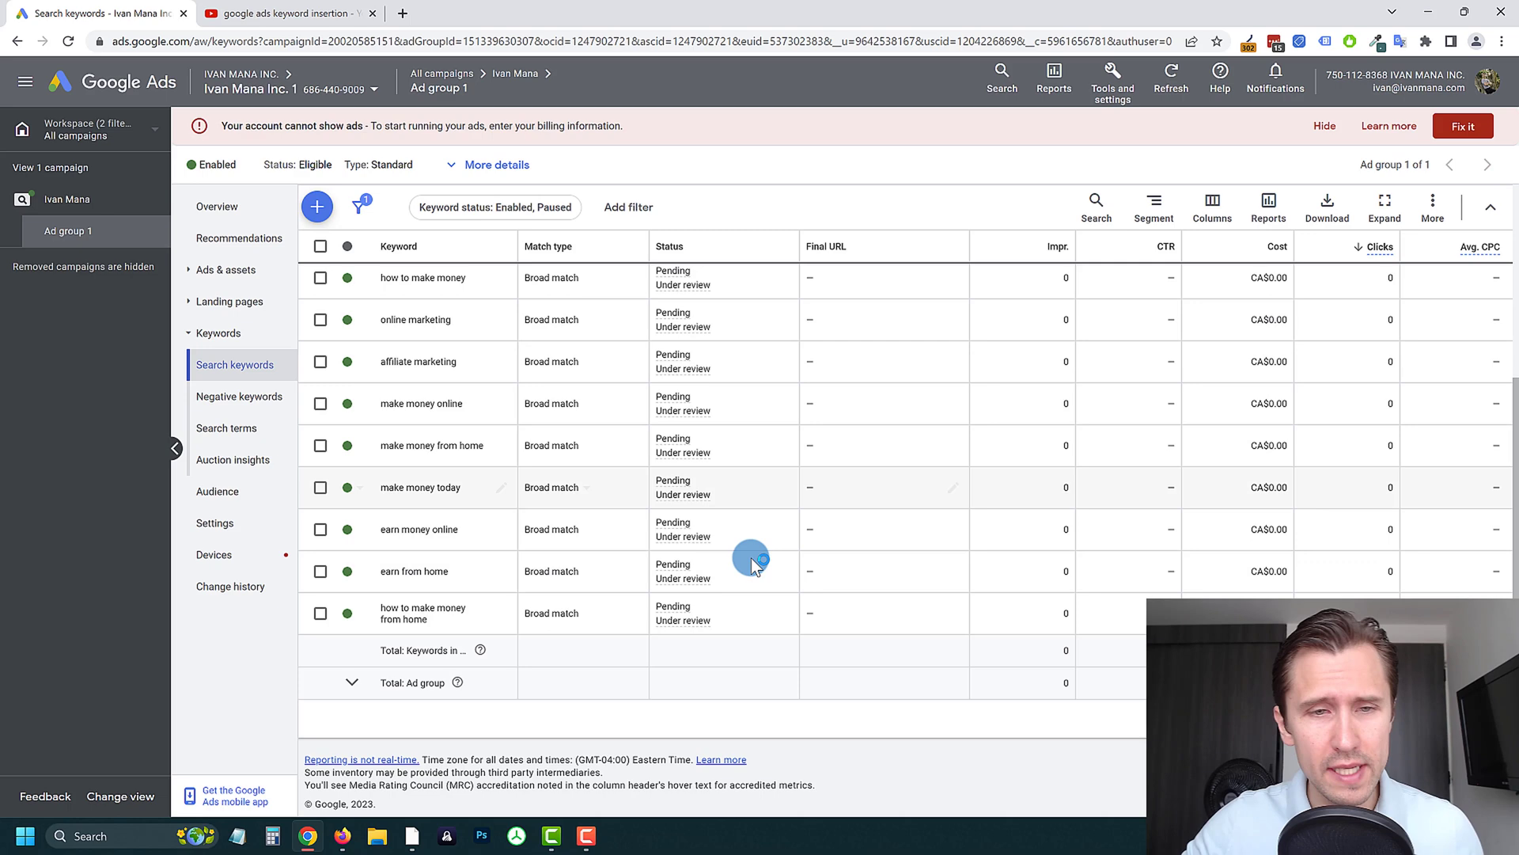
Step: Scroll through Ad group 1's broad-match keywords, from 'online marketing' to 'marketing guide', all under review
{"action": "scroll", "coordinate": [614, 507], "scroll_direction": "up", "scroll_amount": 4}
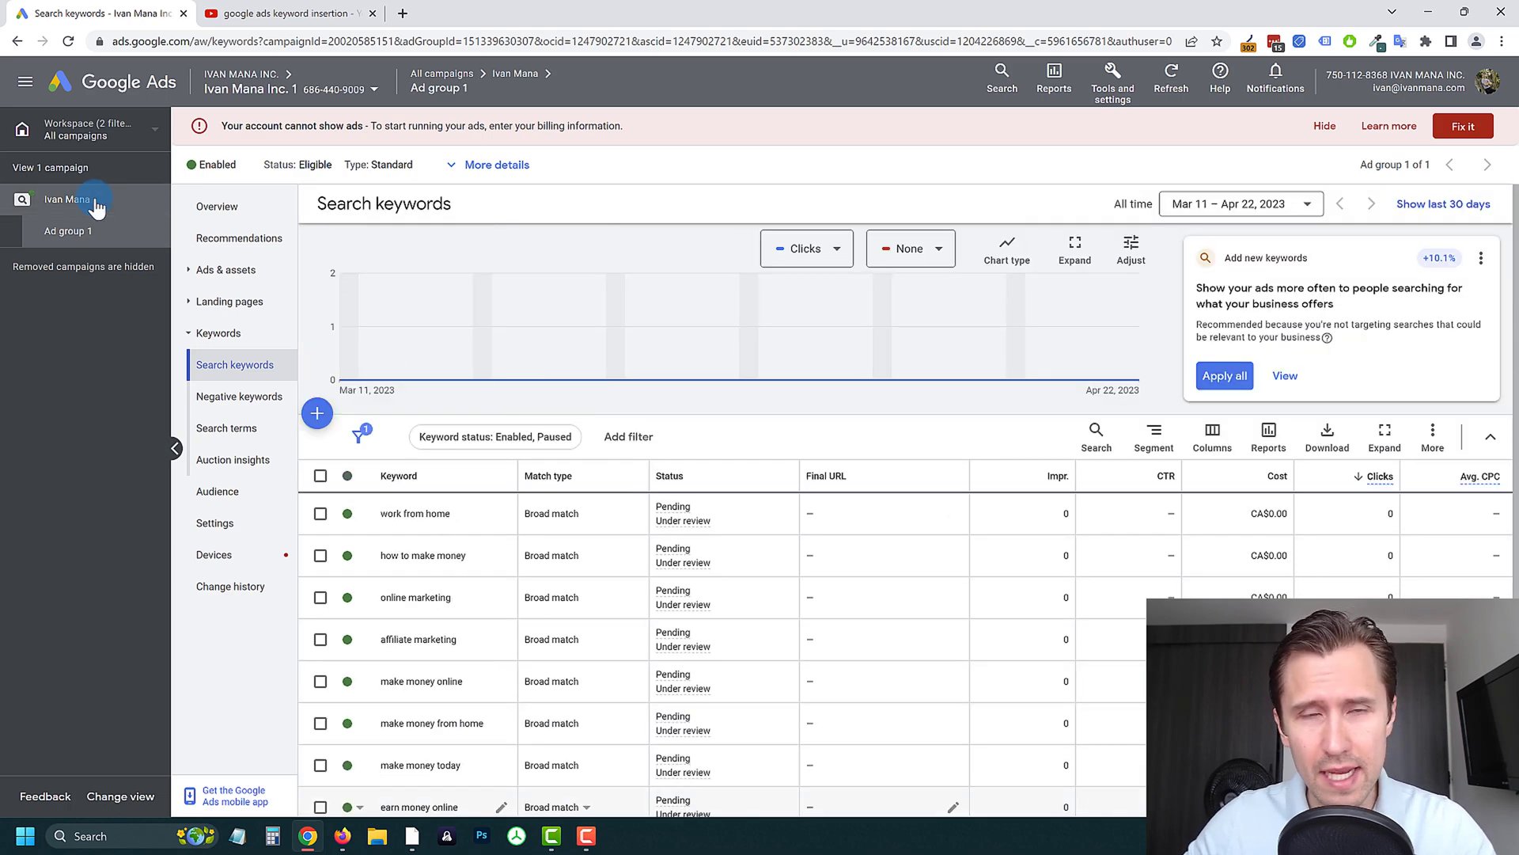
{"action": "scroll", "coordinate": [455, 568], "scroll_direction": "down", "scroll_amount": 3}
{"action": "scroll", "coordinate": [475, 610], "scroll_direction": "up", "scroll_amount": 3}
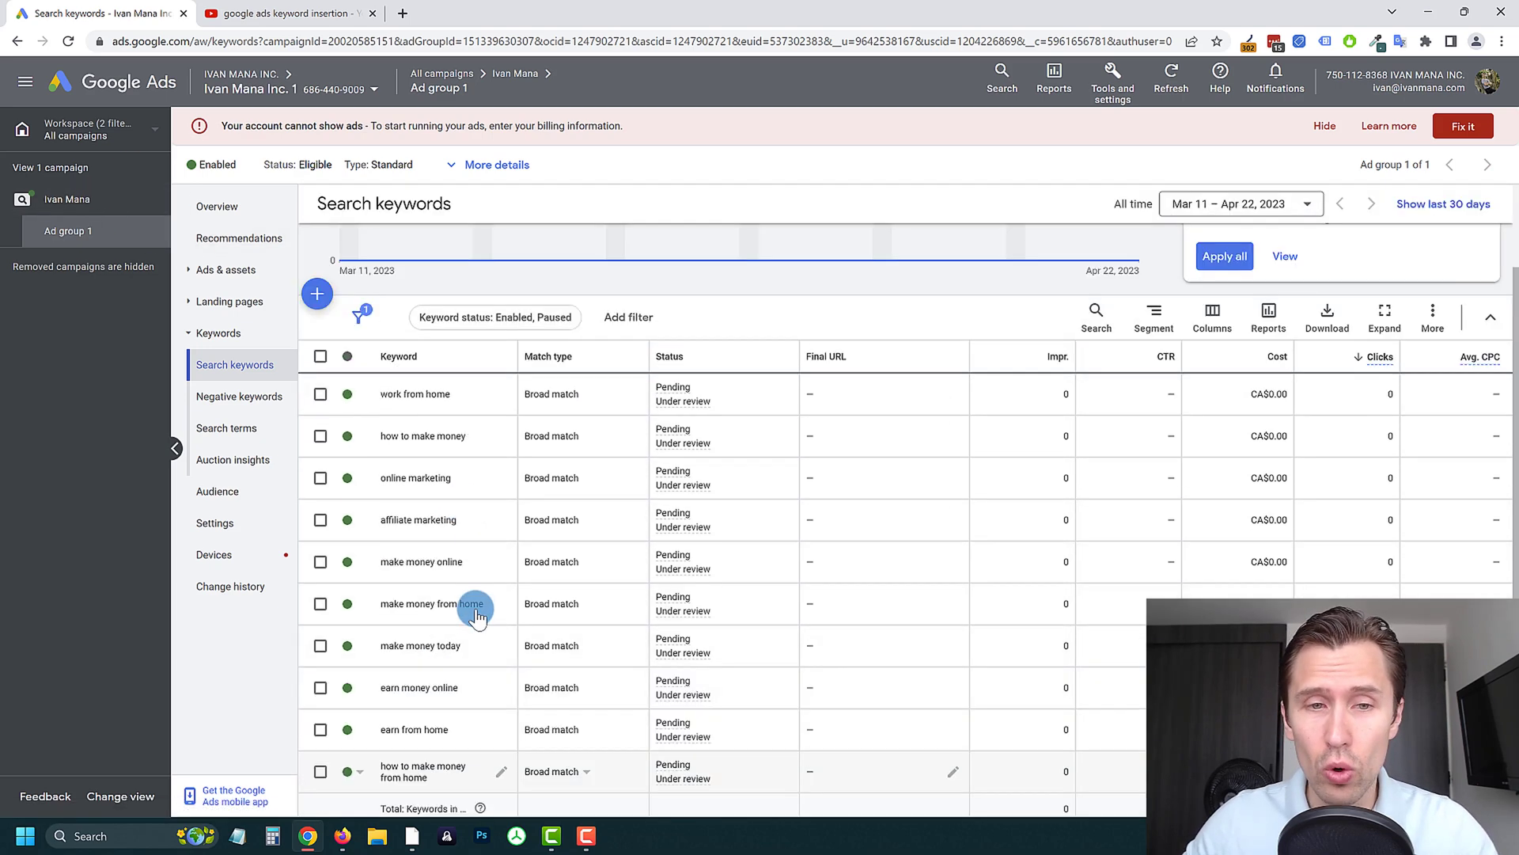
{"action": "scroll", "coordinate": [514, 544], "scroll_direction": "down", "scroll_amount": 2}
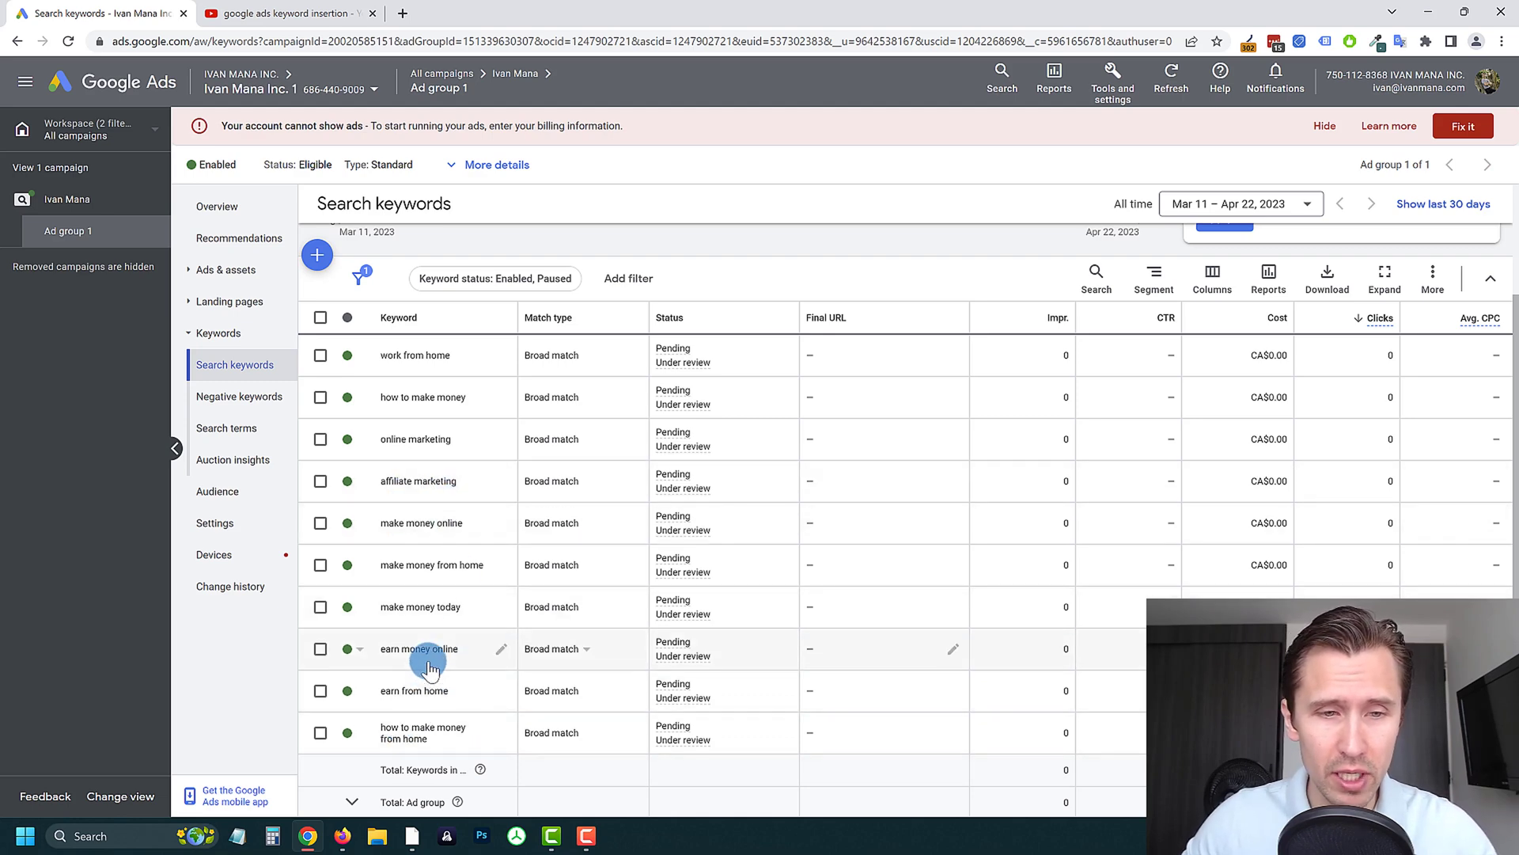
{"action": "scroll", "coordinate": [467, 475], "scroll_direction": "up", "scroll_amount": 2}
{"action": "scroll", "coordinate": [466, 510], "scroll_direction": "down", "scroll_amount": 4}
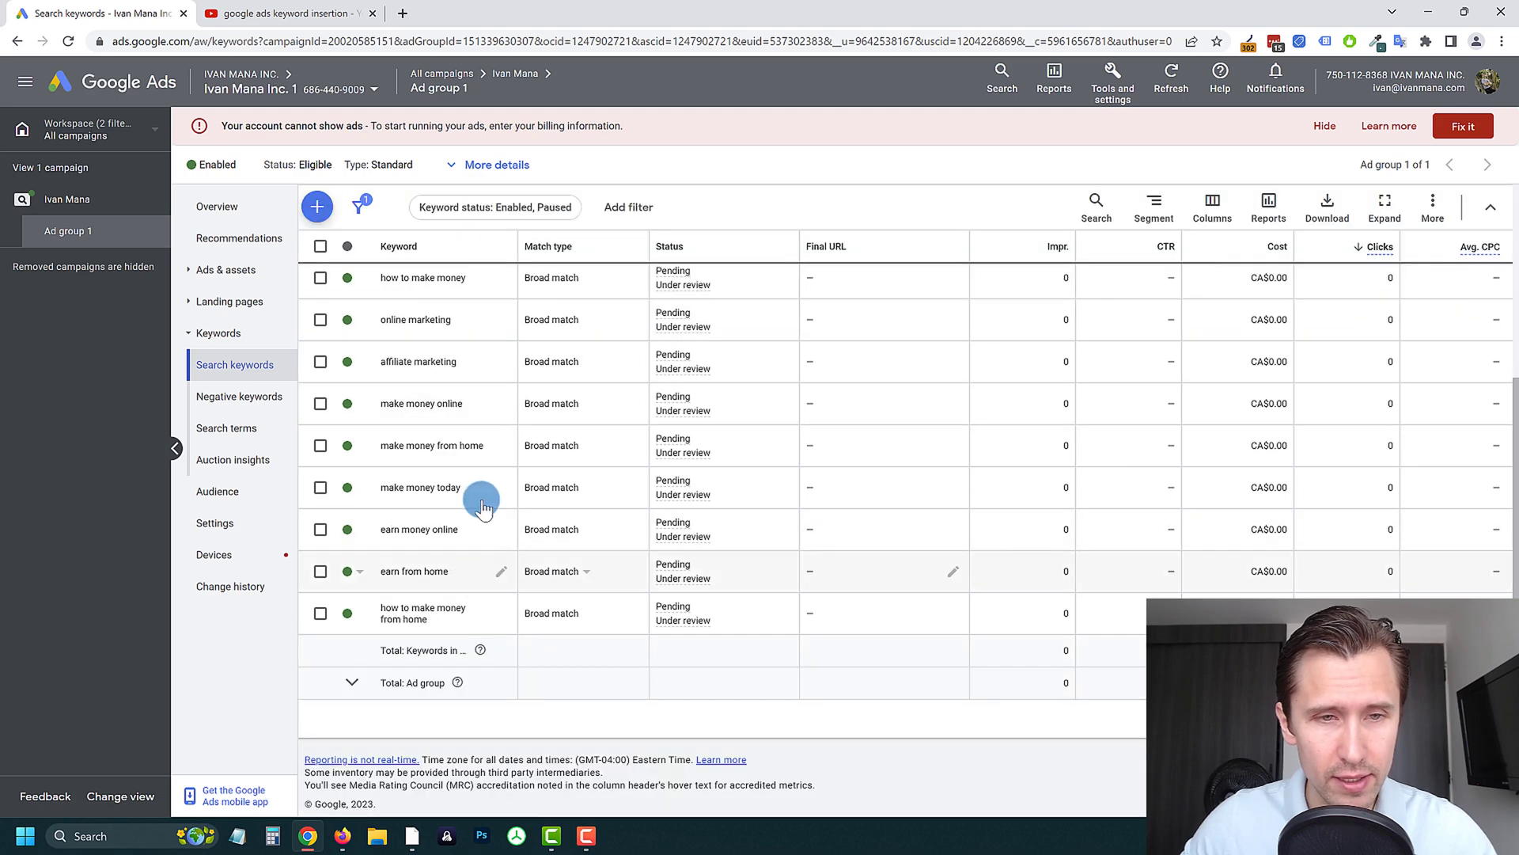
{"action": "scroll", "coordinate": [482, 509], "scroll_direction": "up", "scroll_amount": 2}
{"action": "scroll", "coordinate": [491, 599], "scroll_direction": "down", "scroll_amount": 2}
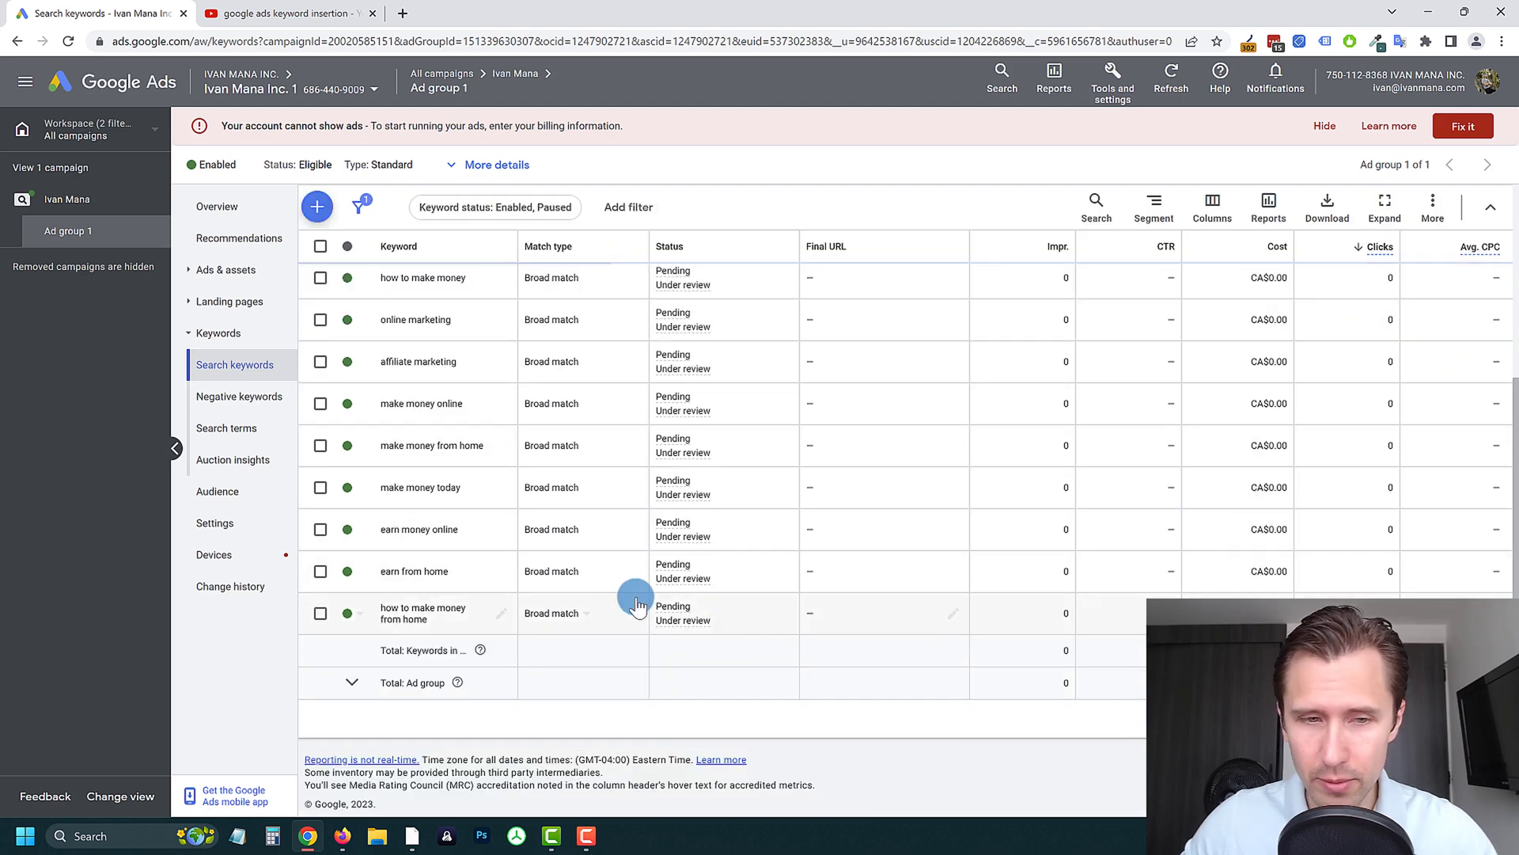
{"action": "scroll", "coordinate": [634, 593], "scroll_direction": "up", "scroll_amount": 3}
{"action": "scroll", "coordinate": [599, 542], "scroll_direction": "down", "scroll_amount": 4}
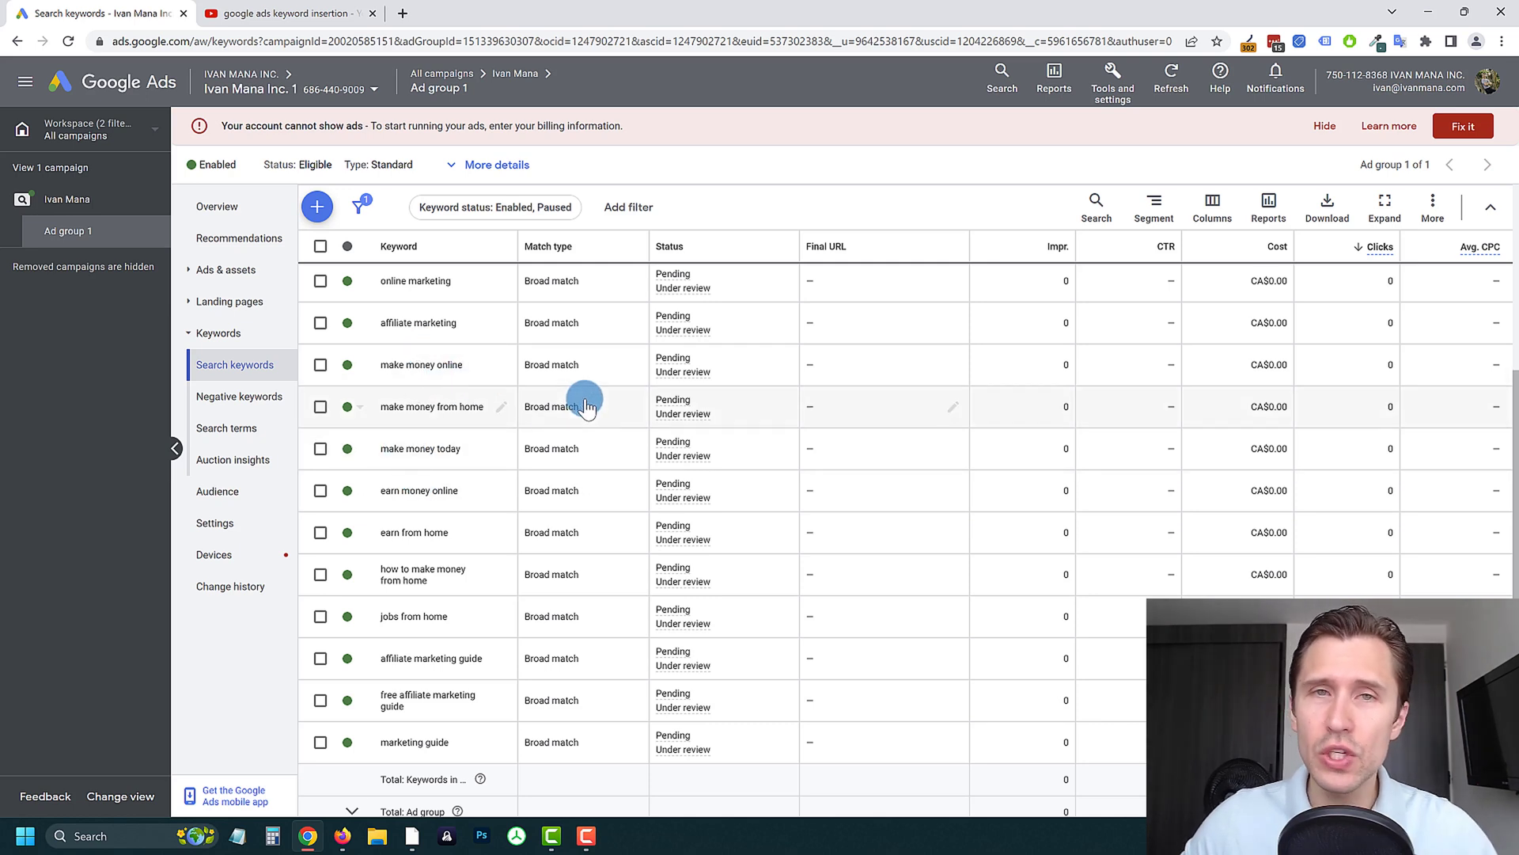
{"action": "mouse_move", "coordinate": [662, 492]}
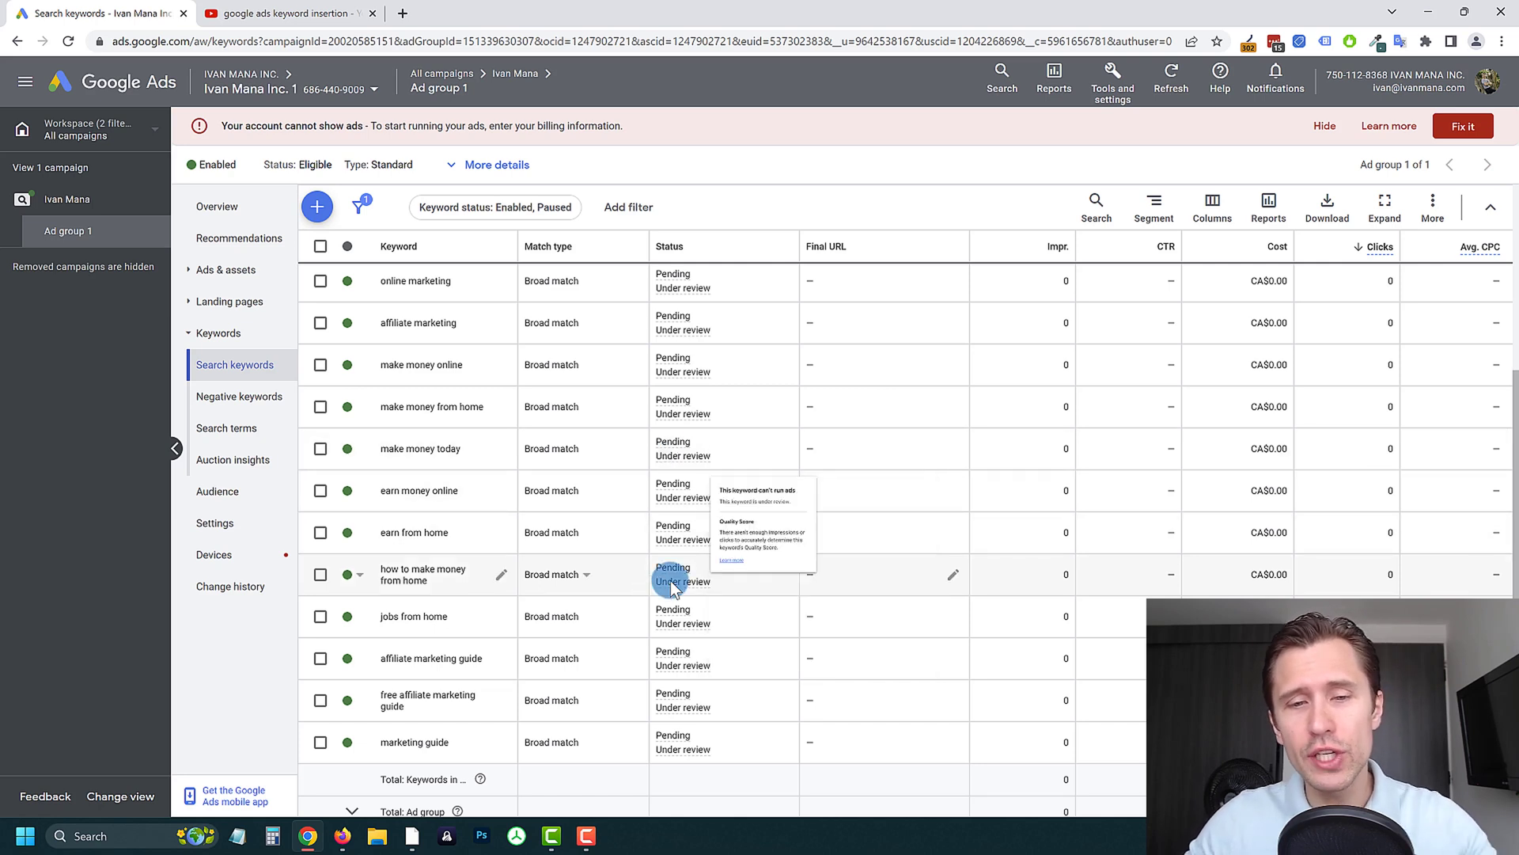
Step: Go to Ad group 1's ads list and start editing the responsive search ad
{"action": "left_click", "coordinate": [240, 273]}
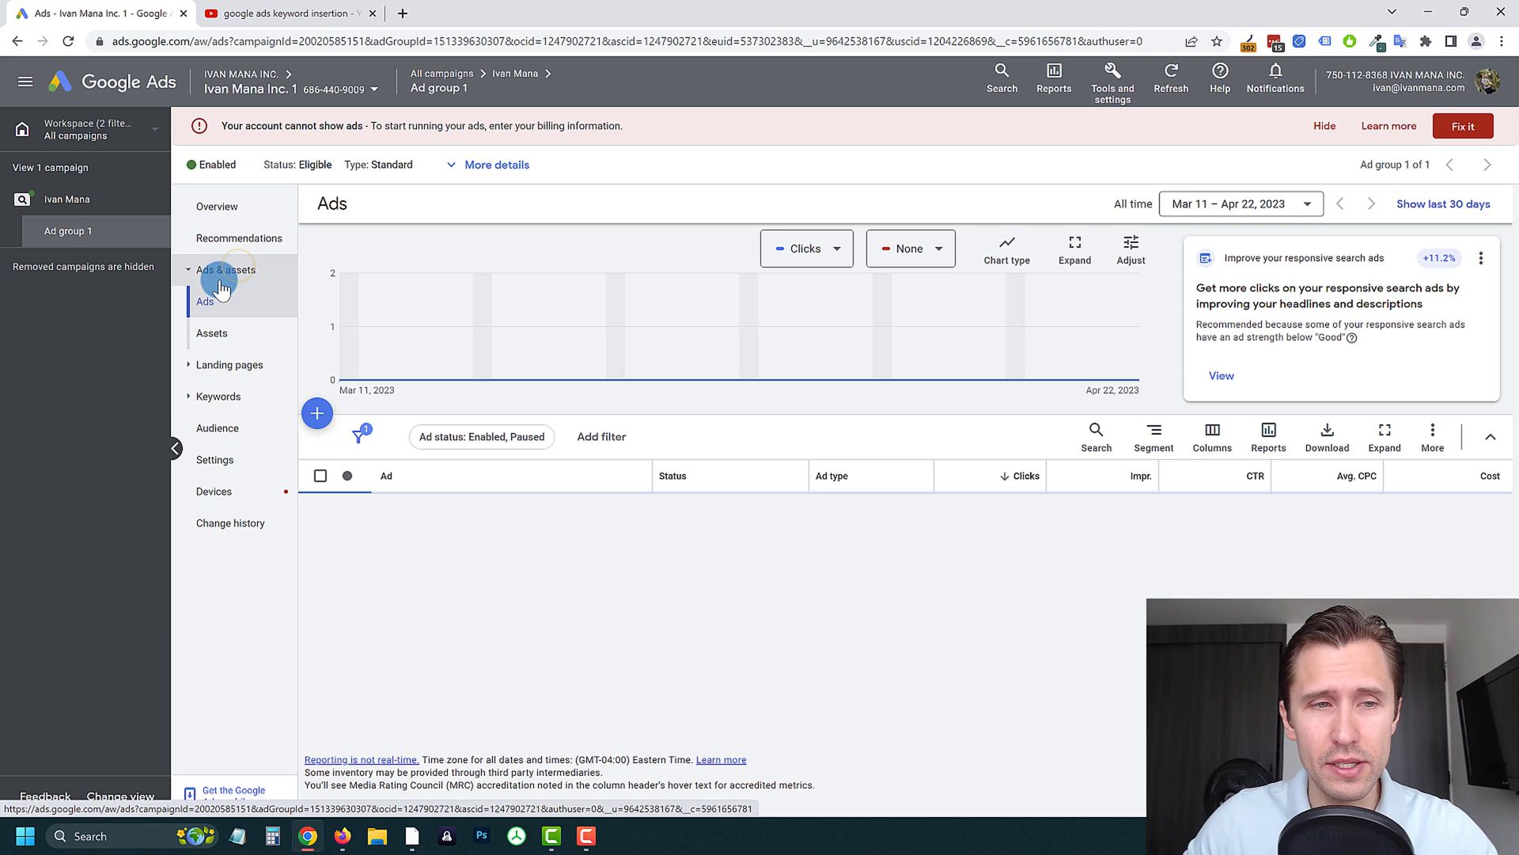
{"action": "left_click", "coordinate": [567, 552]}
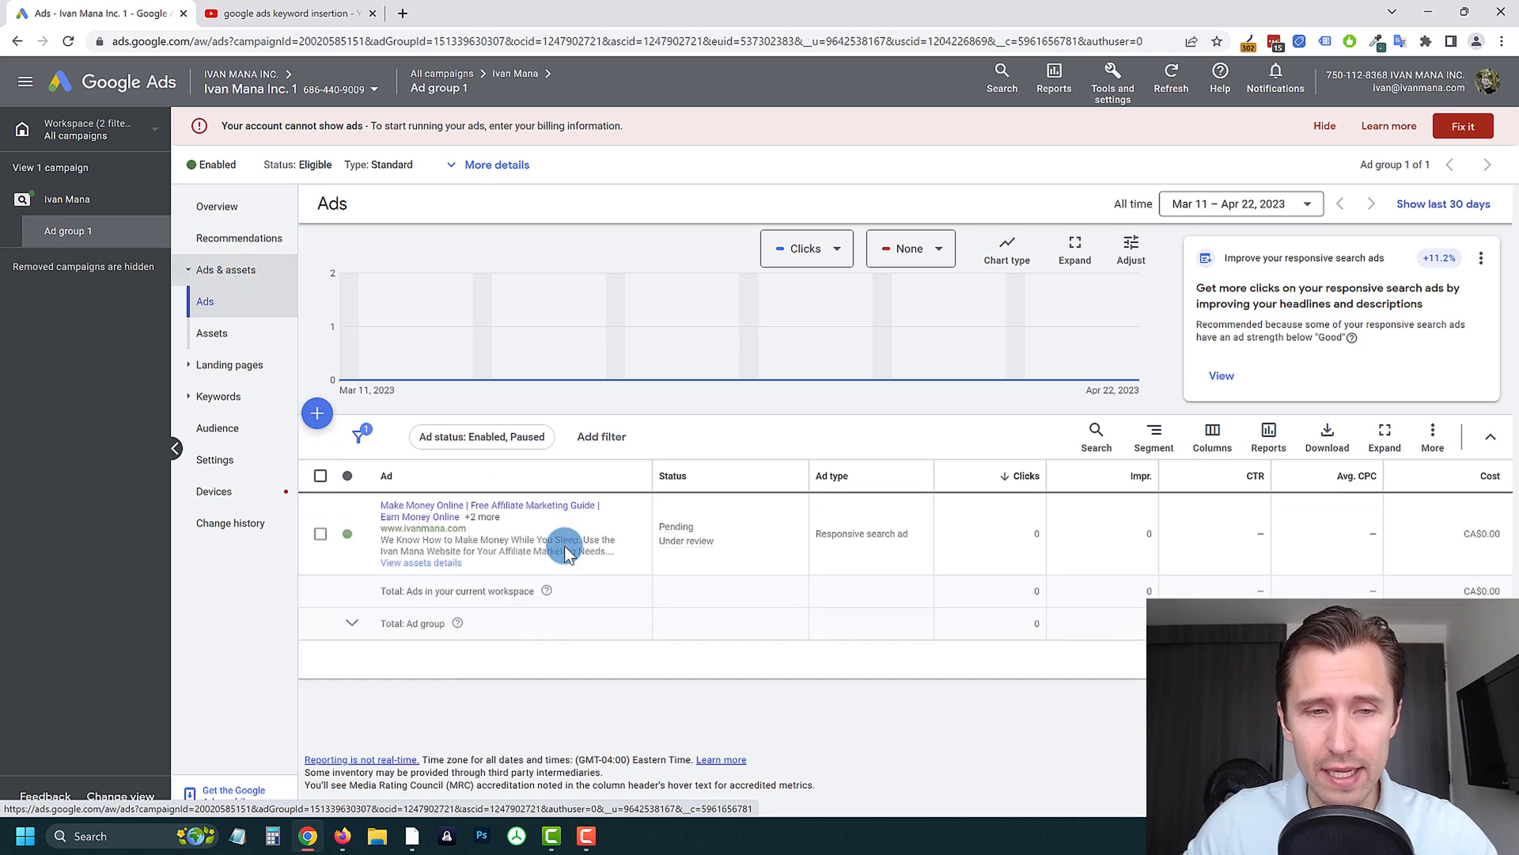
{"action": "left_click", "coordinate": [634, 534]}
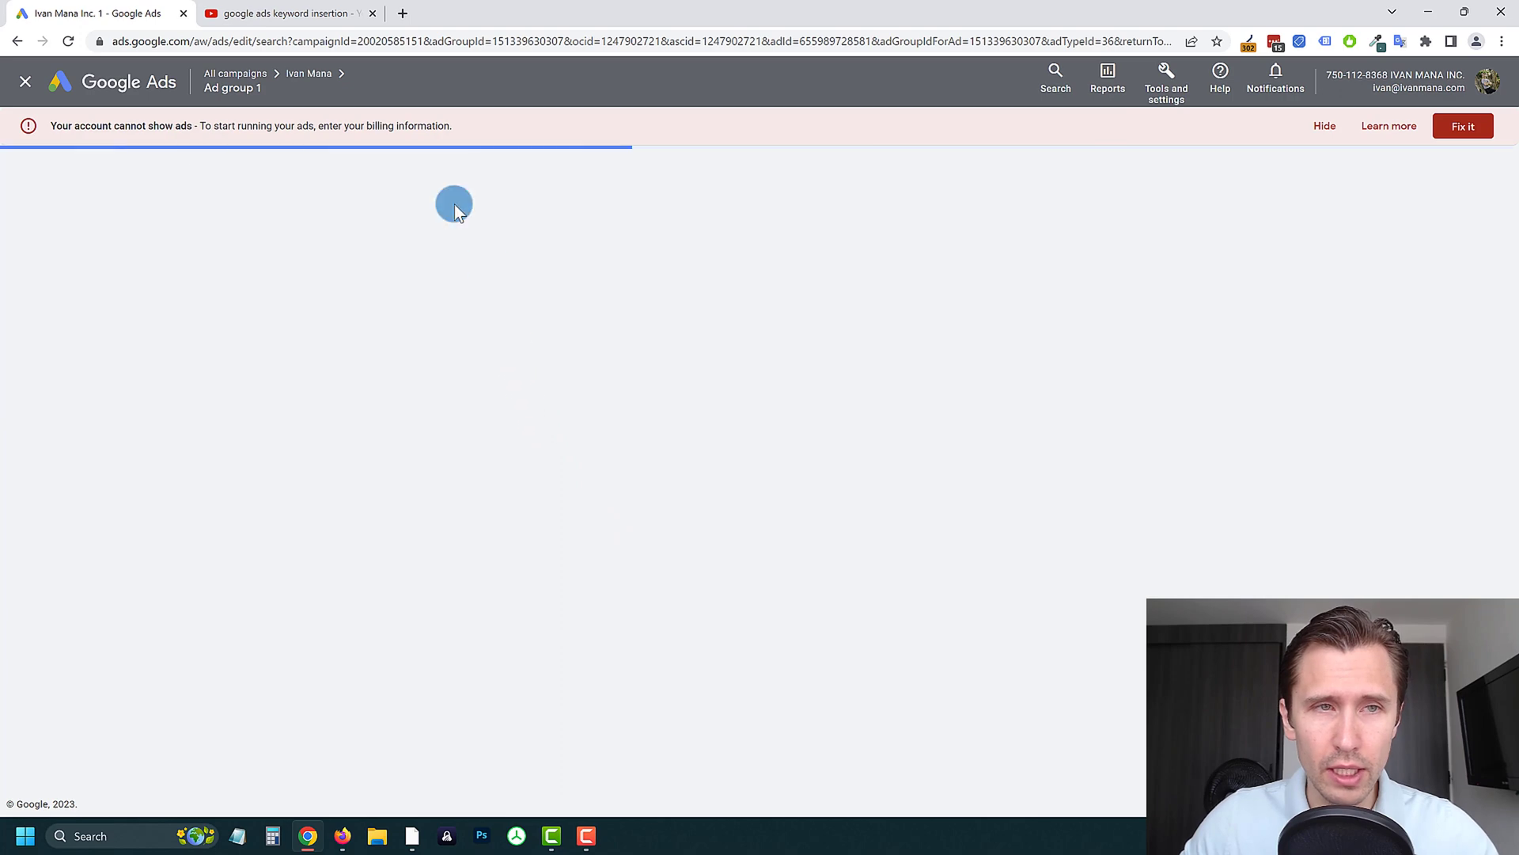
Step: Close the keyword insertion video page and select the 'Make Money Online' headline text
{"action": "left_click", "coordinate": [372, 14]}
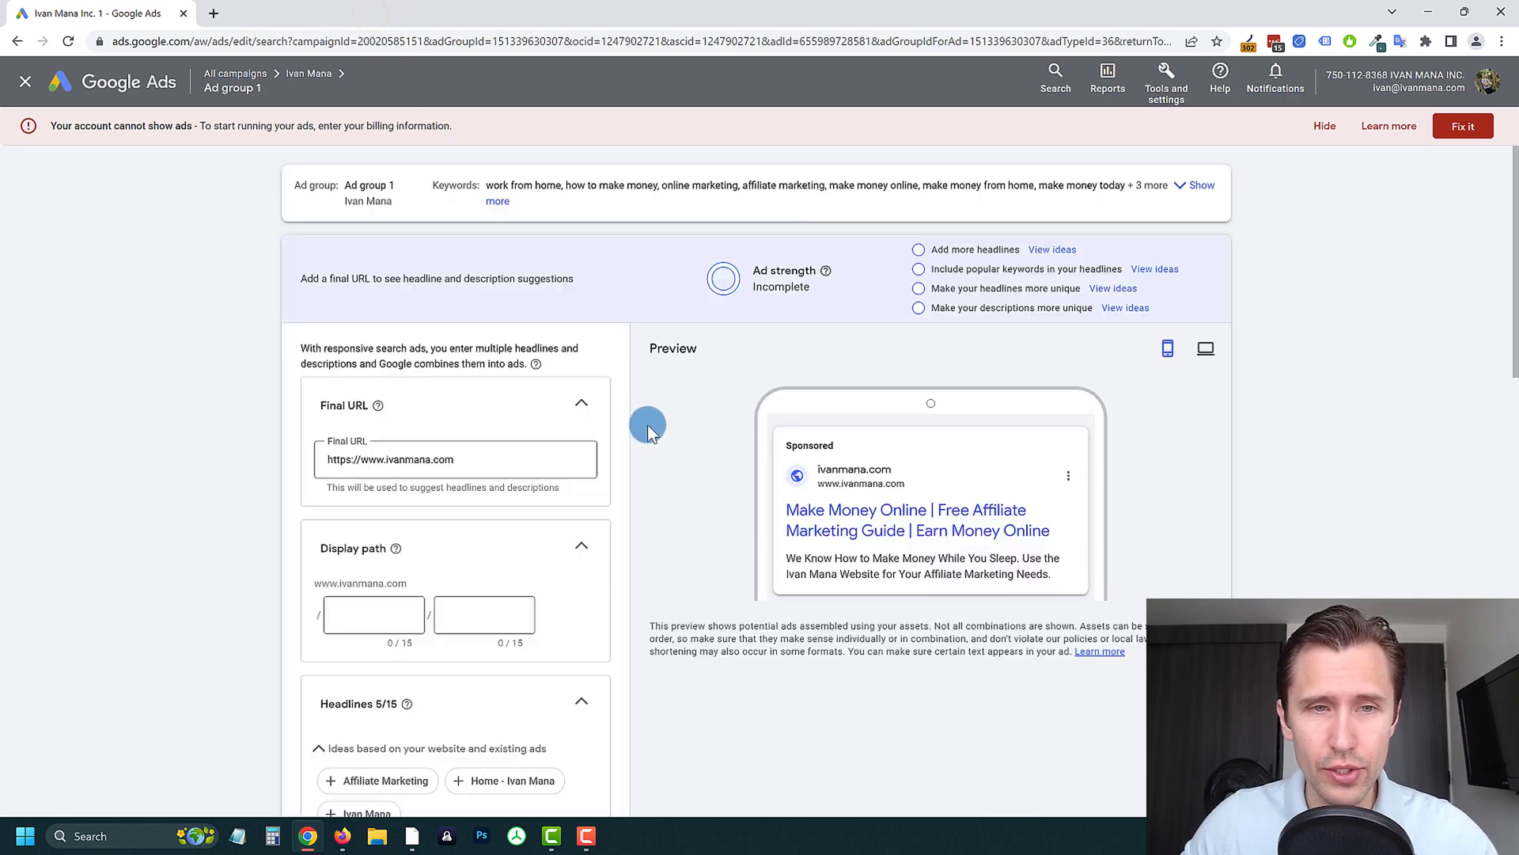
{"action": "scroll", "coordinate": [558, 489], "scroll_direction": "down", "scroll_amount": 4}
{"action": "scroll", "coordinate": [559, 489], "scroll_direction": "down", "scroll_amount": 2}
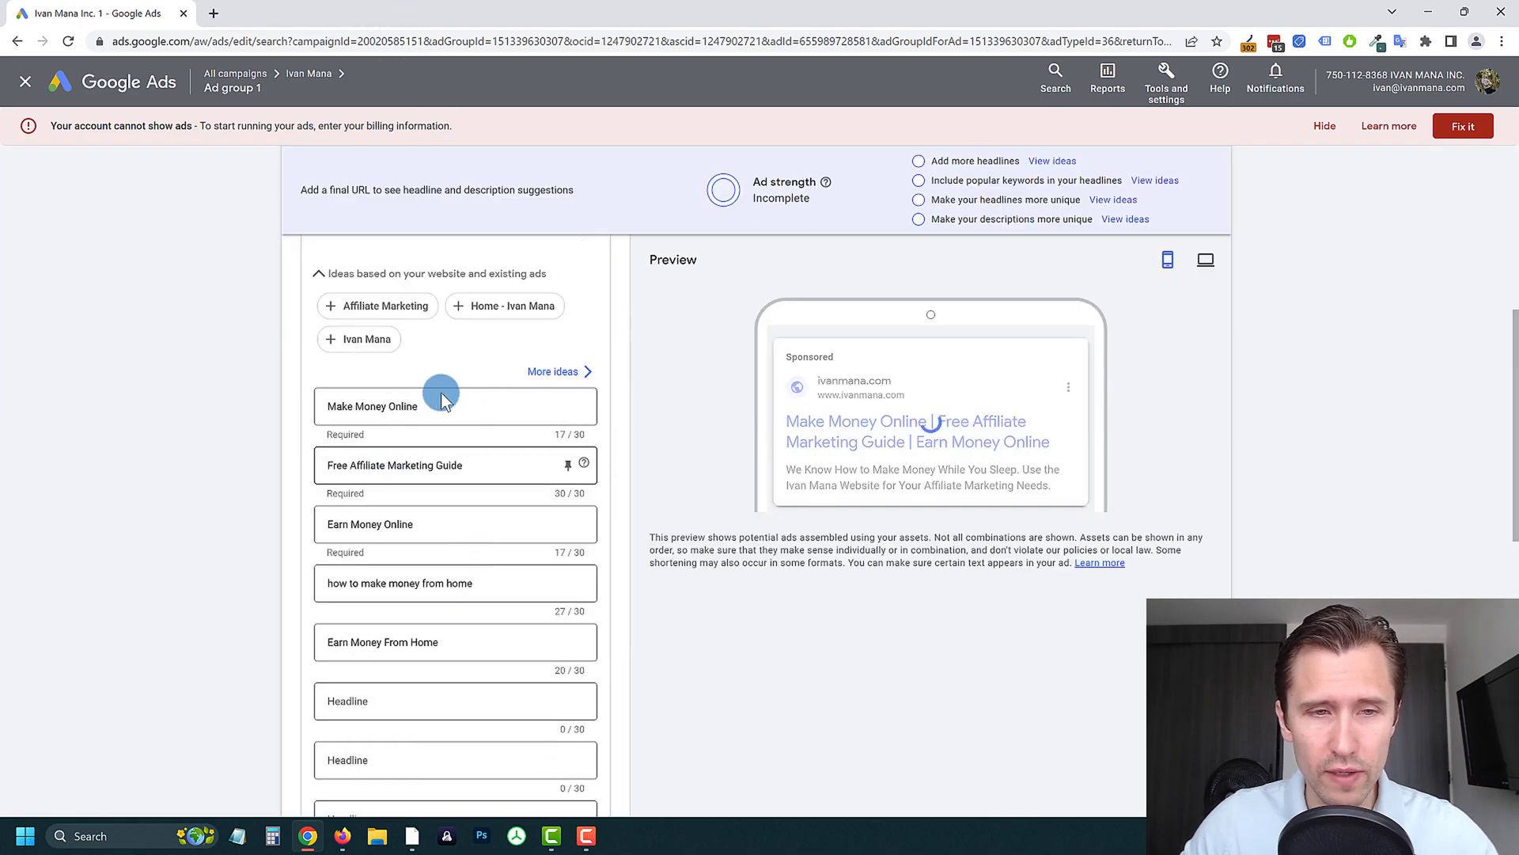
{"action": "mouse_move", "coordinate": [424, 380]}
{"action": "left_mouse_down"}
{"action": "mouse_move", "coordinate": [288, 373]}
{"action": "mouse_move", "coordinate": [315, 395]}
{"action": "mouse_move", "coordinate": [402, 394]}
{"action": "left_mouse_up"}
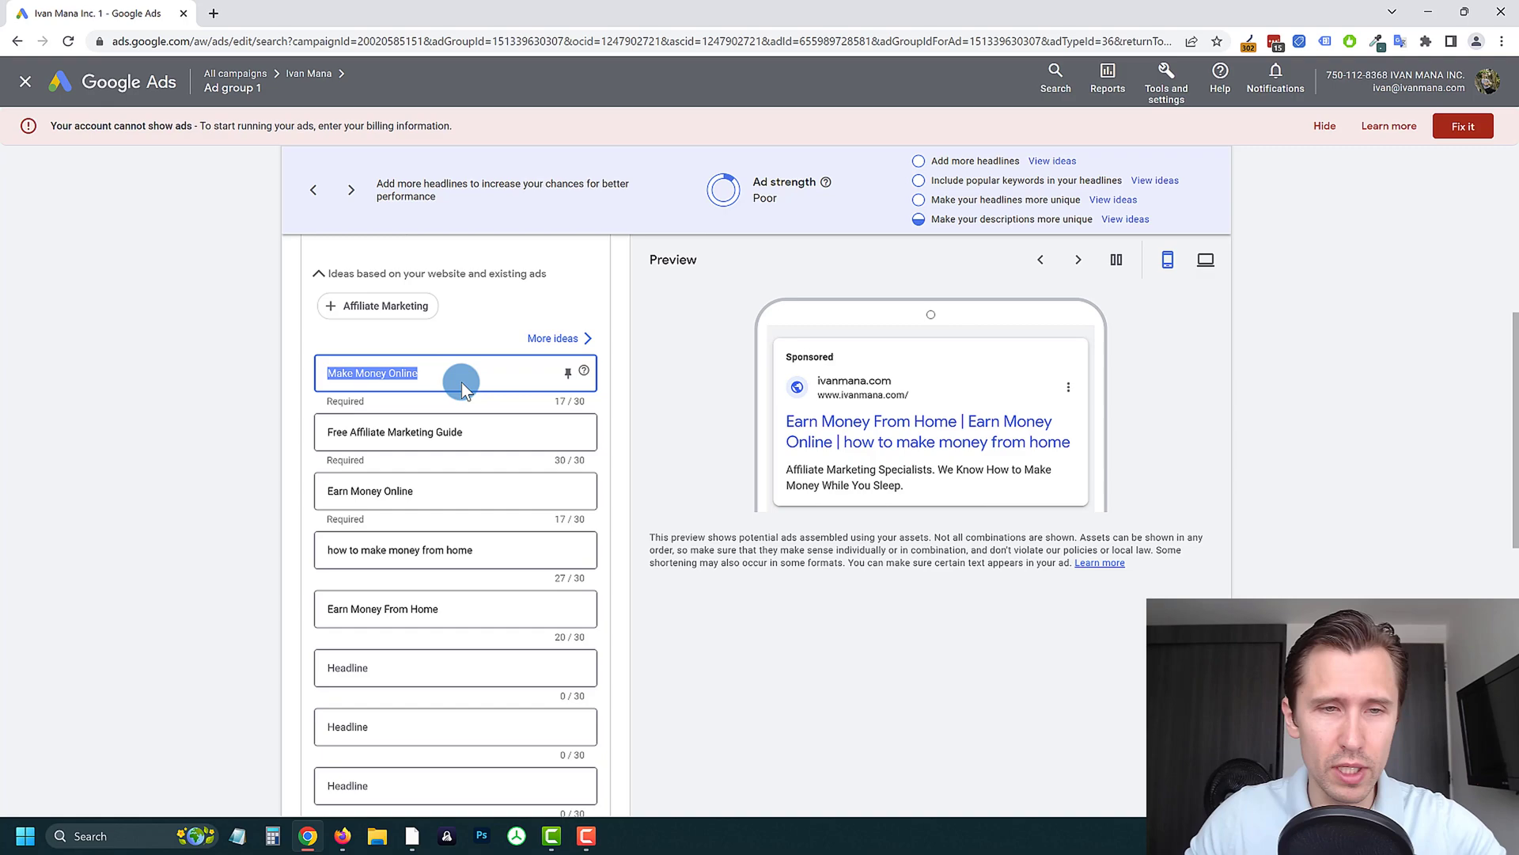
Step: Swap the 'Make Money Online' headline for a {Keyword:} keyword insertion placeholder
{"action": "key", "text": "BackSpace"}
{"action": "type", "text": "{"}
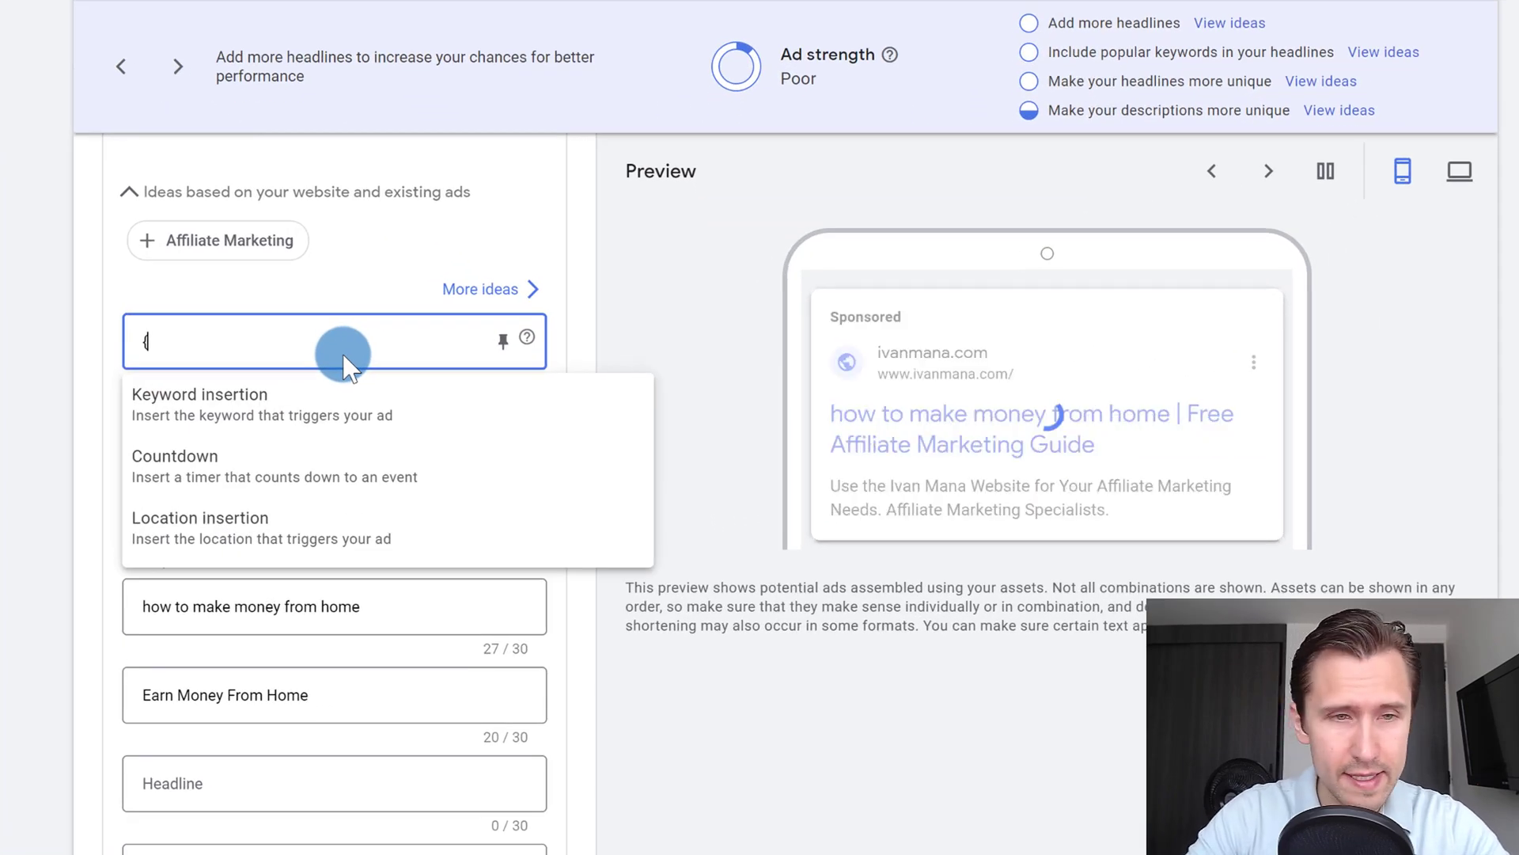
{"action": "left_click", "coordinate": [279, 412]}
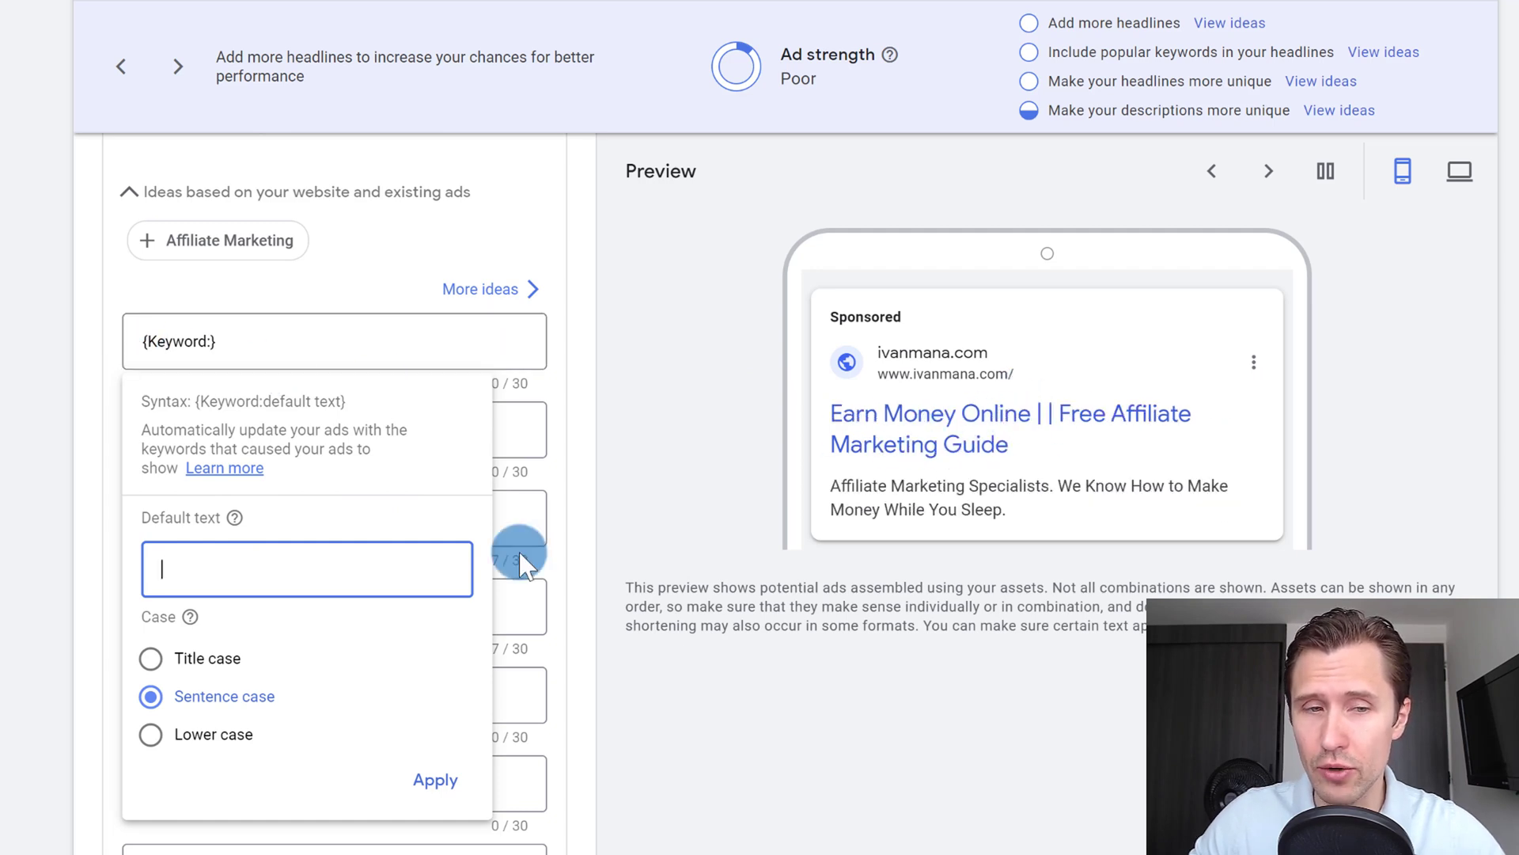
Step: Try Sentence and lower case, then settle on Title case, giving {KeyWord:default text}
{"action": "left_click", "coordinate": [192, 660]}
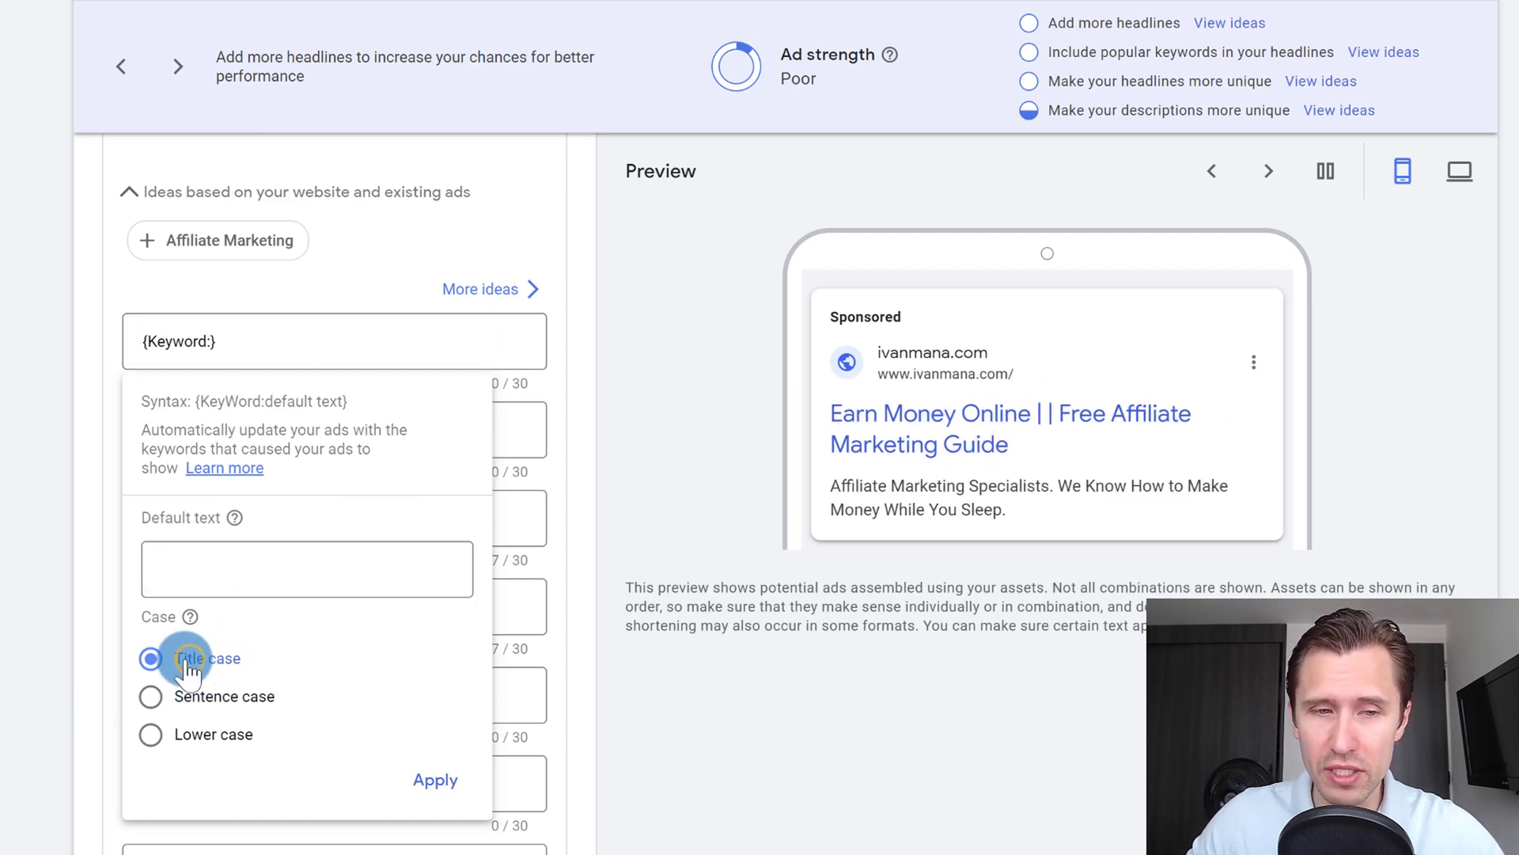
{"action": "left_click", "coordinate": [210, 695]}
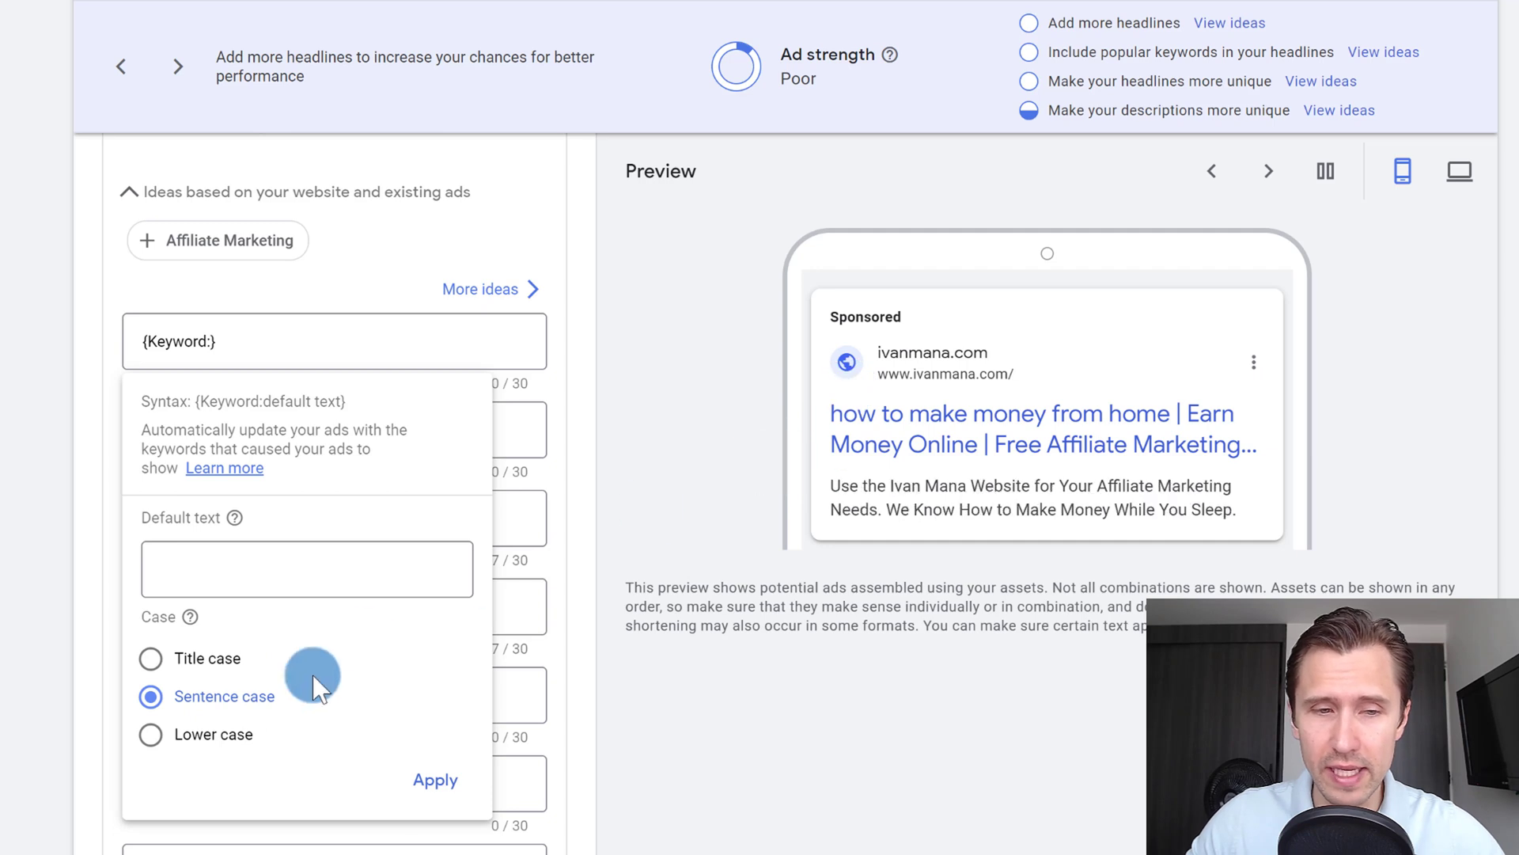
{"action": "left_click", "coordinate": [187, 736]}
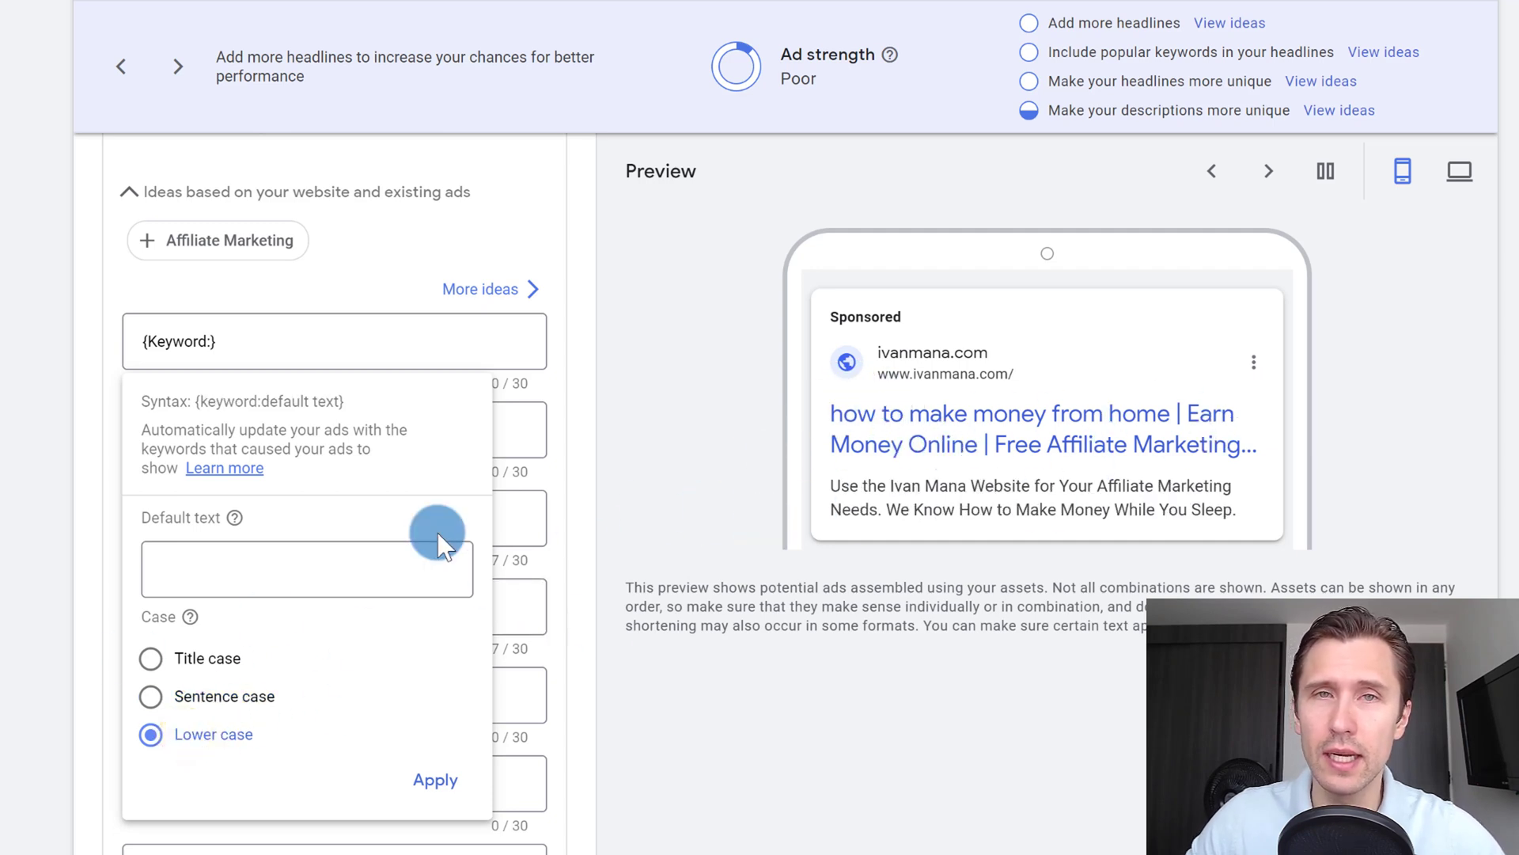
{"action": "left_click", "coordinate": [196, 673]}
{"action": "left_click", "coordinate": [216, 584]}
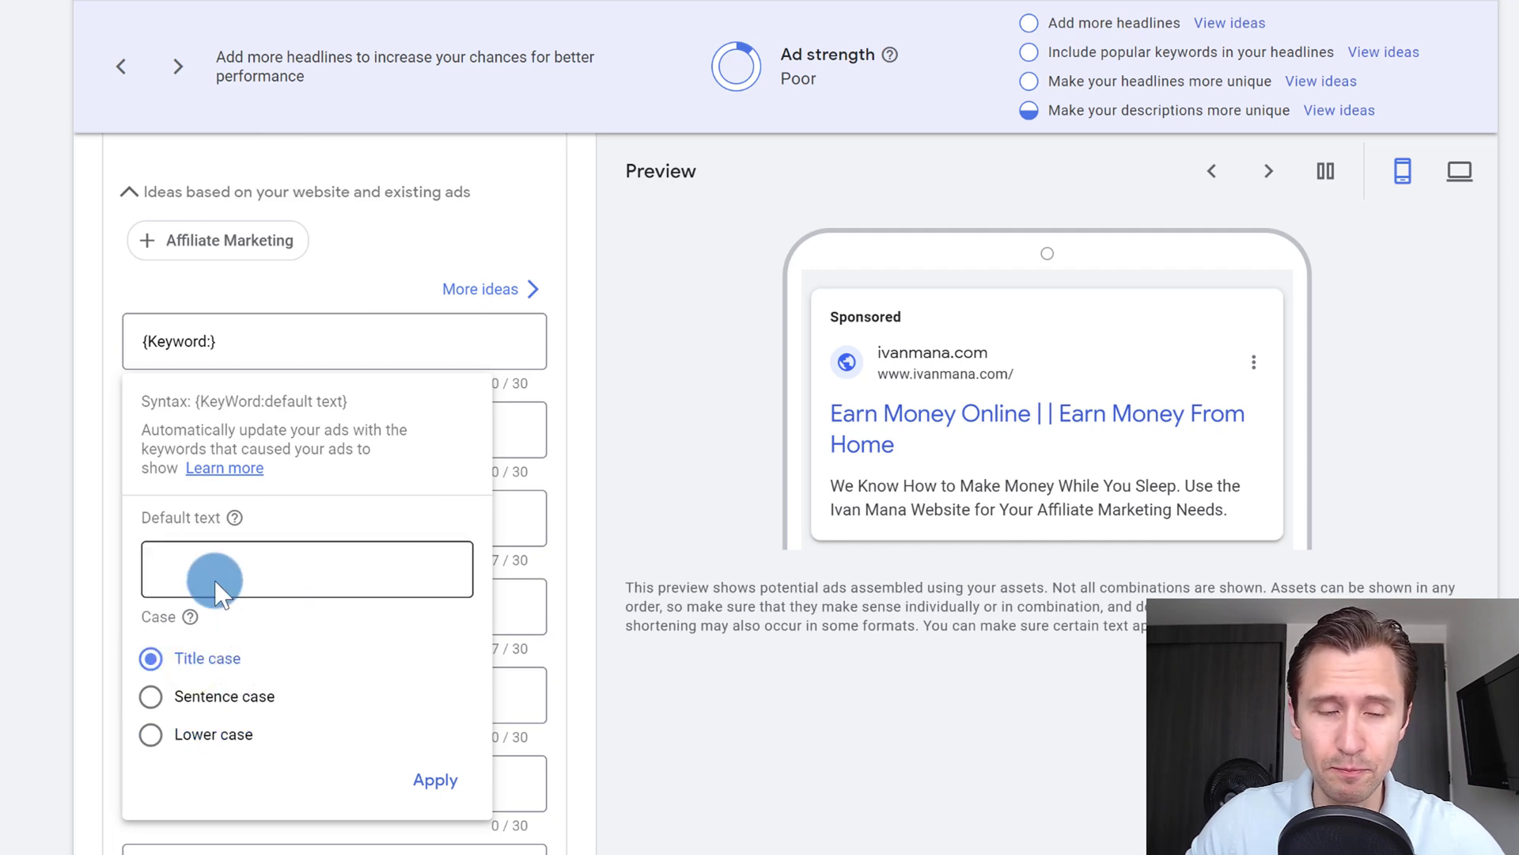
{"action": "left_click", "coordinate": [228, 570]}
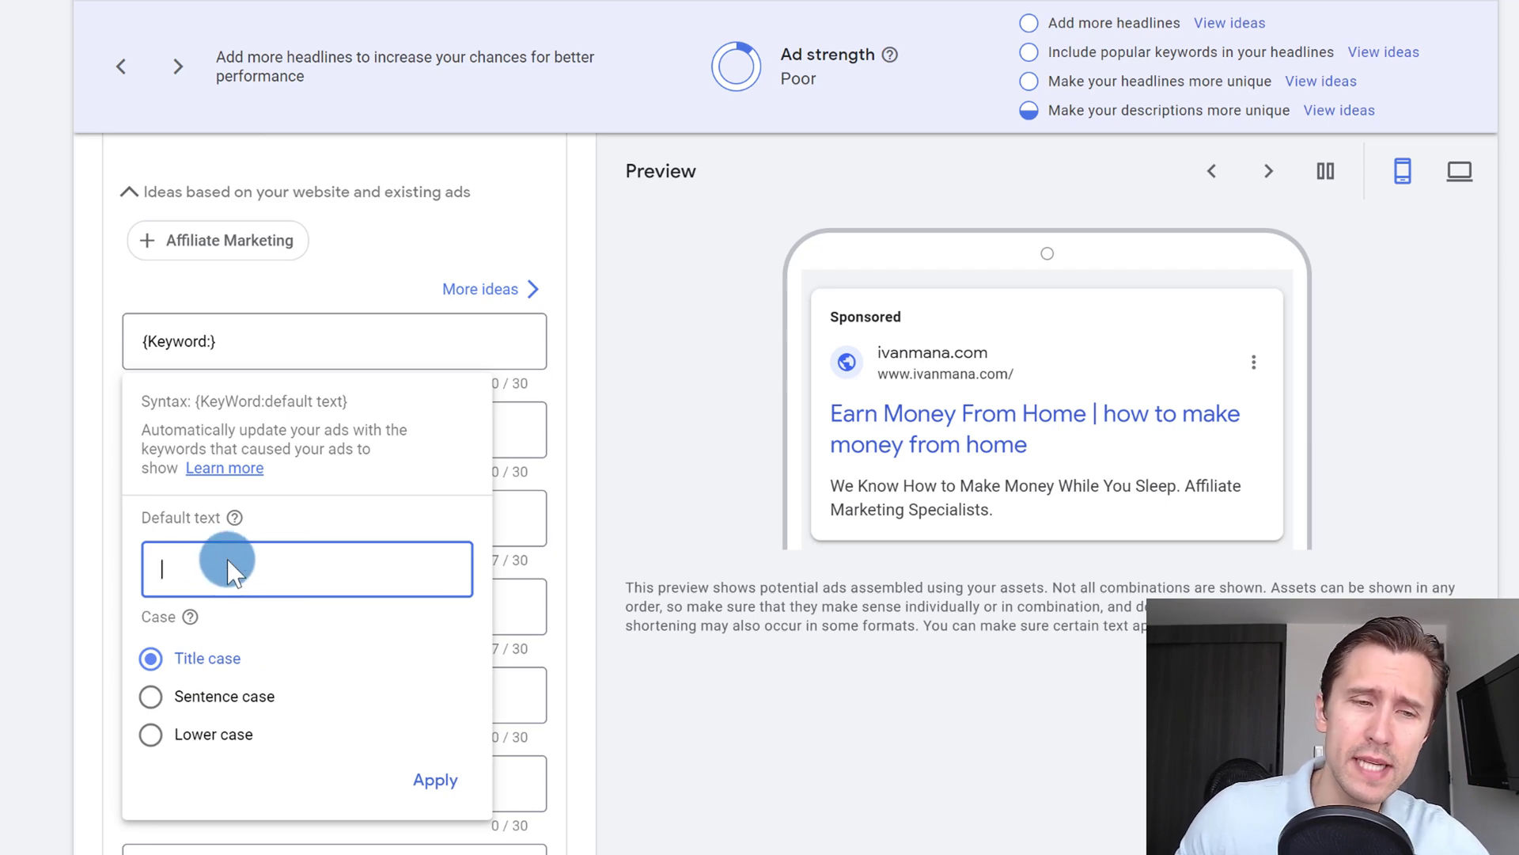
Step: Enter 'Free Affiliate Marketing Guide' as the keyword insertion default text and apply it
{"action": "scroll", "coordinate": [8, 473], "scroll_direction": "up", "scroll_amount": 2}
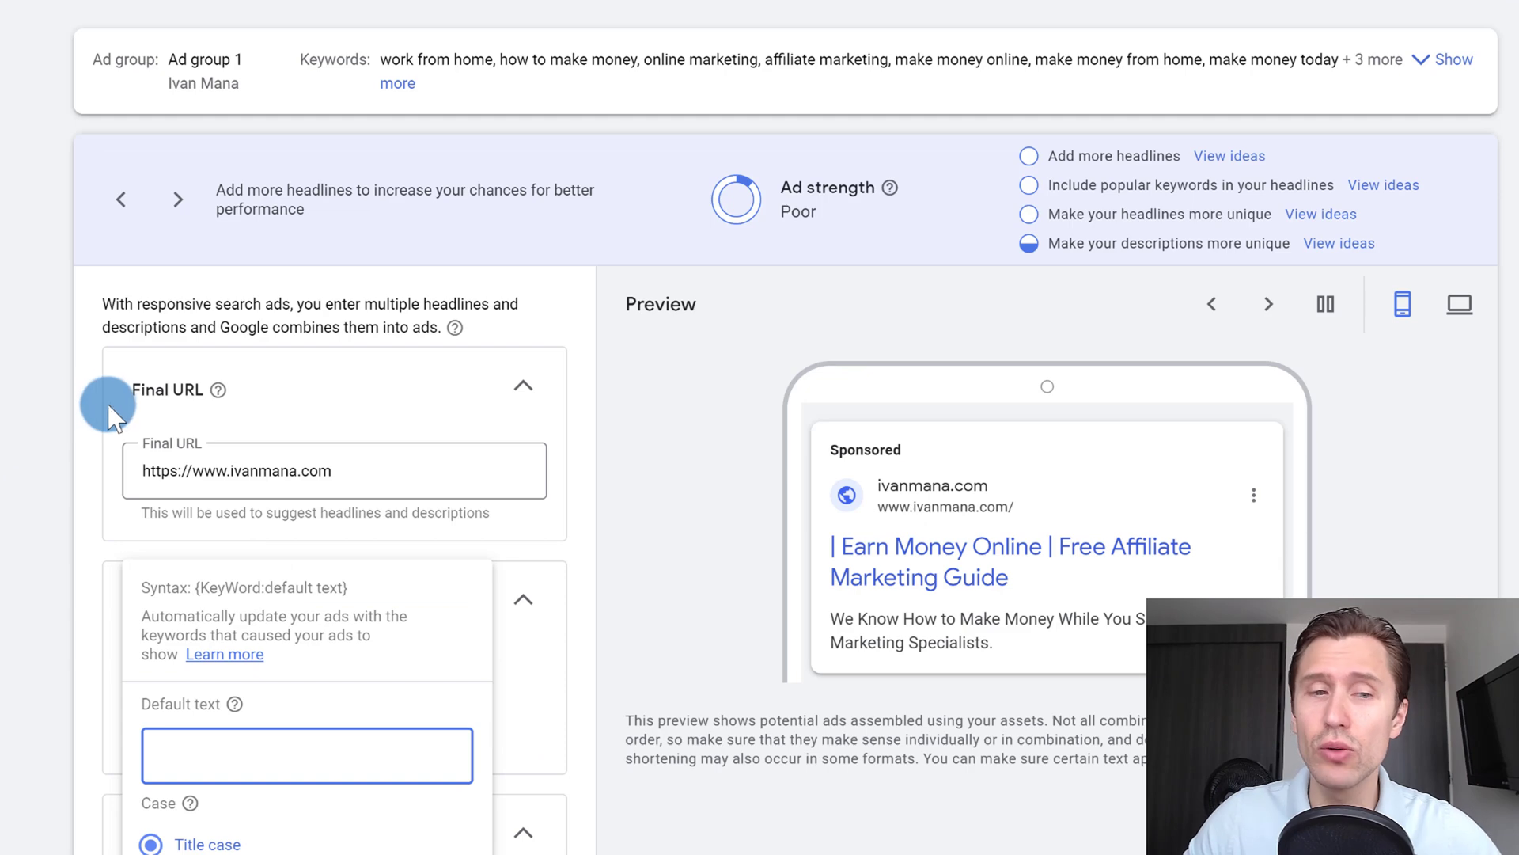
{"action": "scroll", "coordinate": [382, 734], "scroll_direction": "down", "scroll_amount": 2}
{"action": "scroll", "coordinate": [382, 734], "scroll_direction": "down", "scroll_amount": 4}
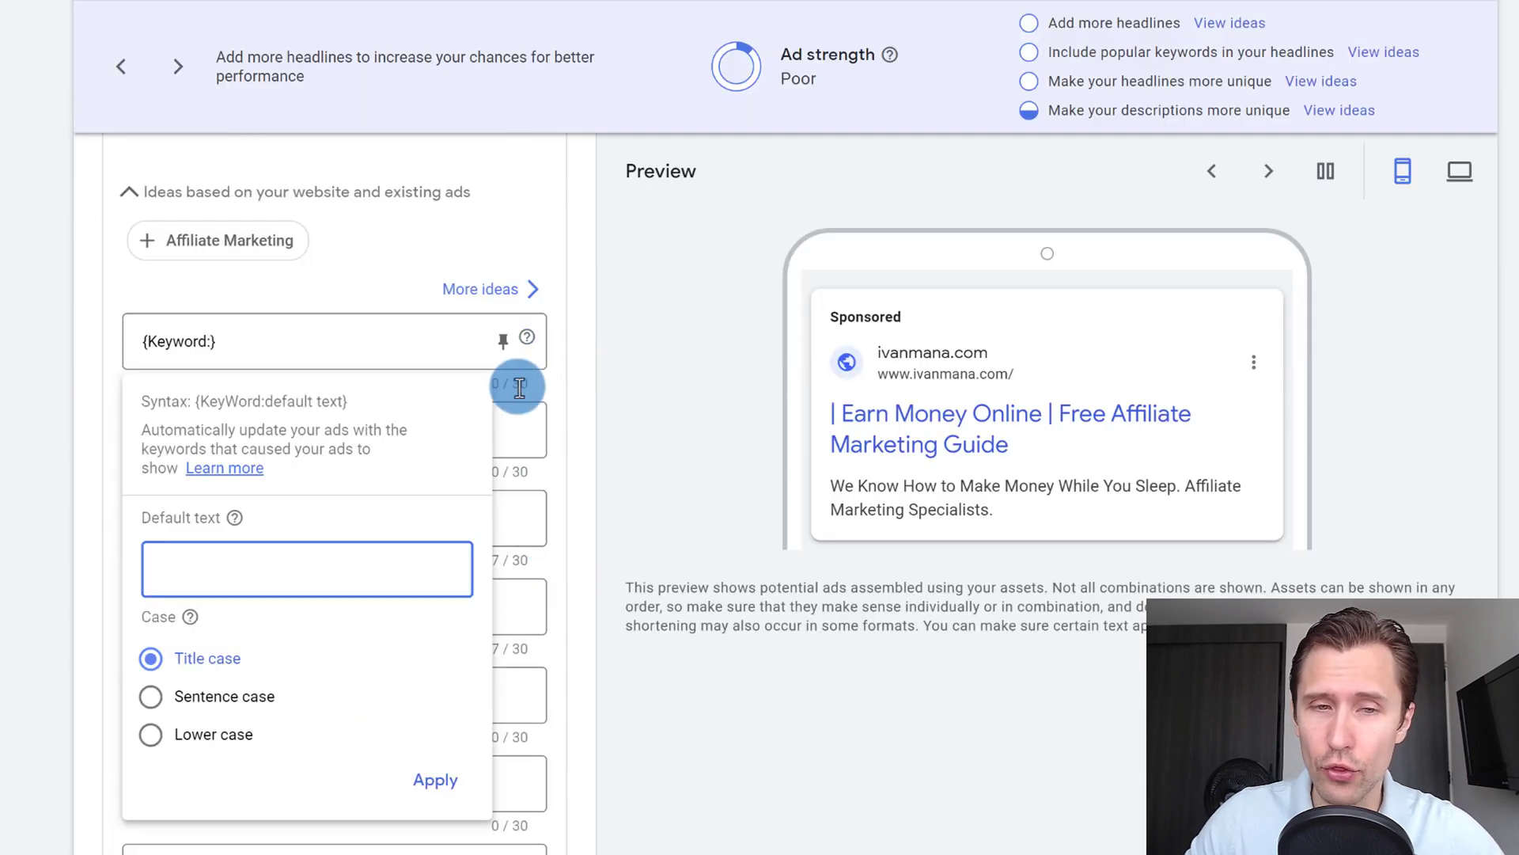
{"action": "left_click", "coordinate": [197, 565]}
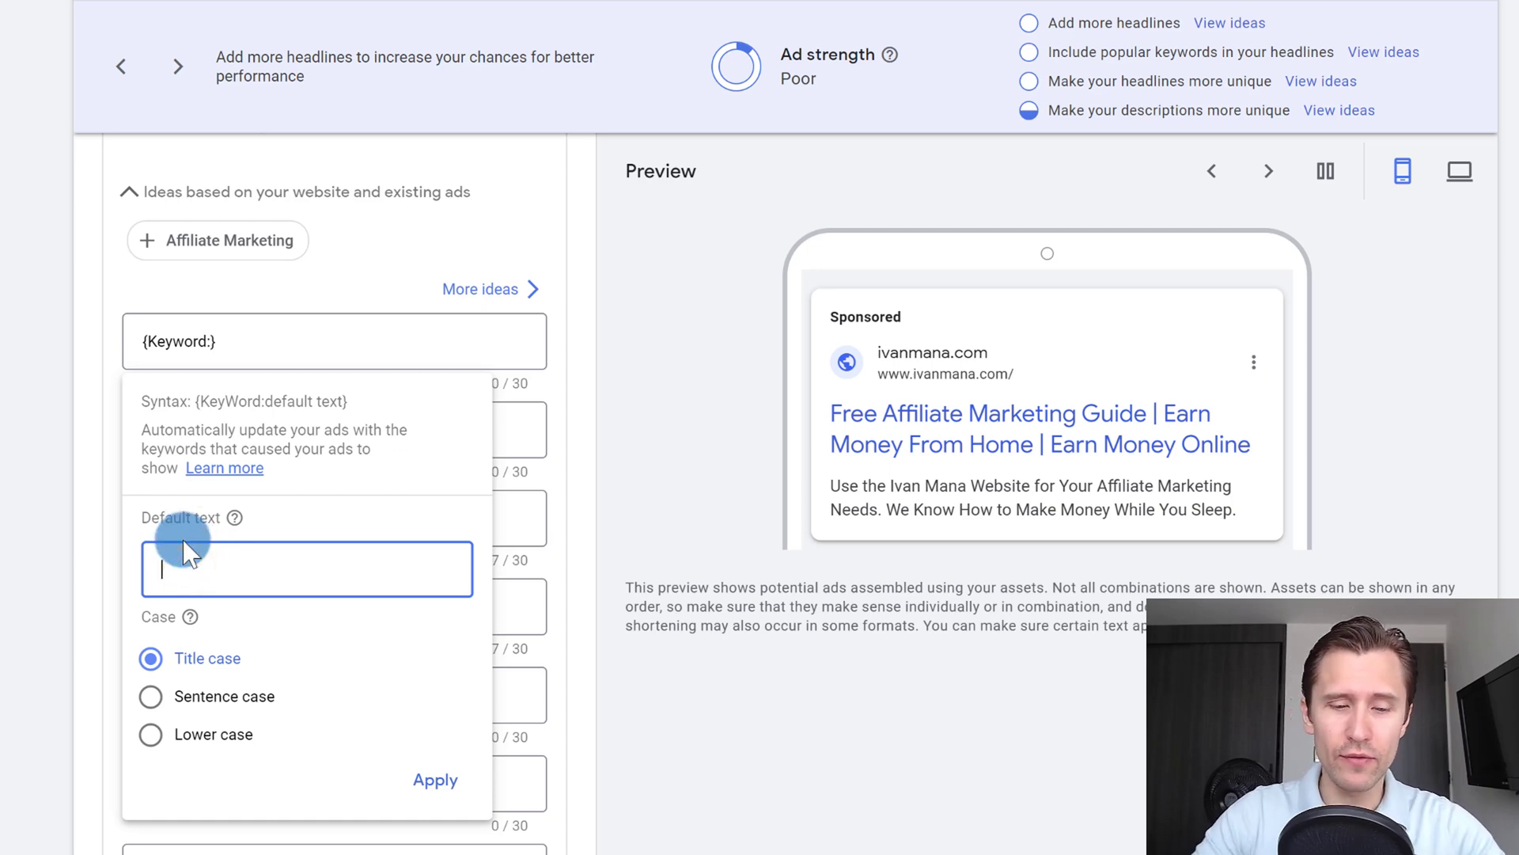
{"action": "type", "text": "Free Affil"}
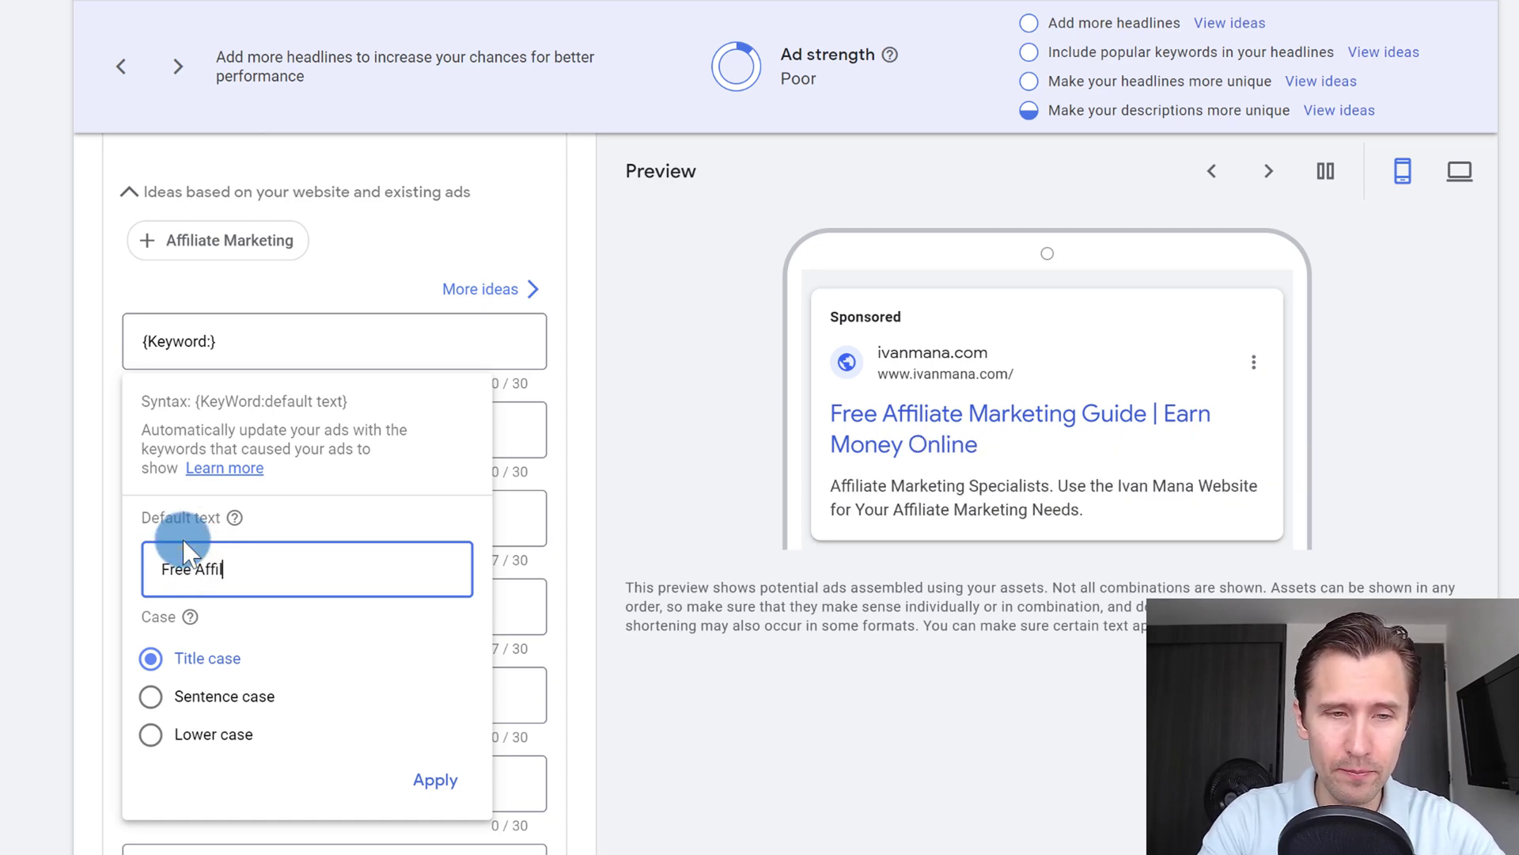
{"action": "type", "text": "iate Marketing Guide"}
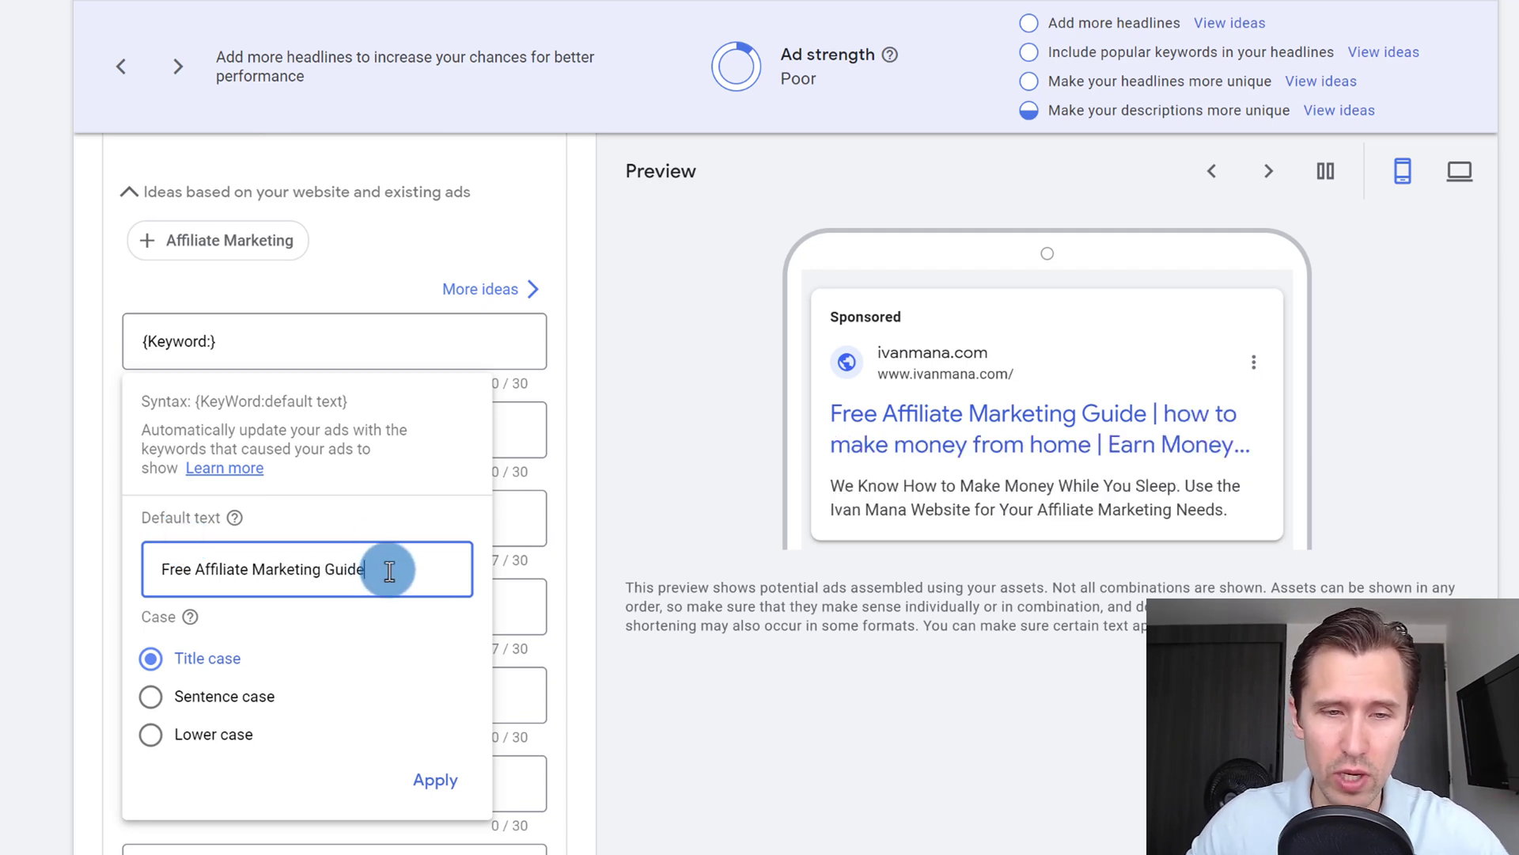
{"action": "type", "text": "asdfasdfasdf"}
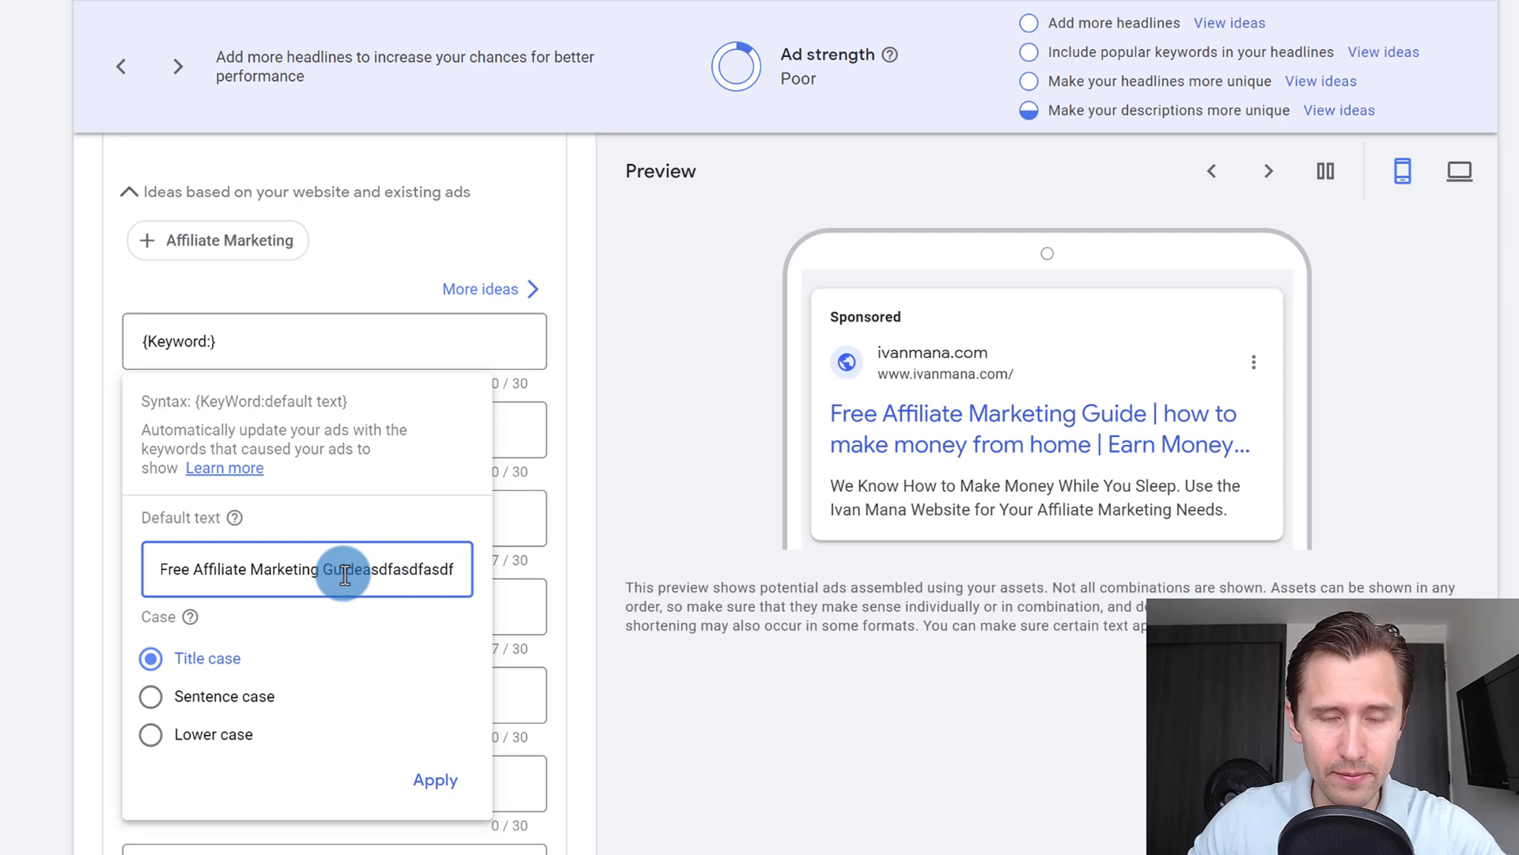
{"action": "left_click", "coordinate": [435, 779]}
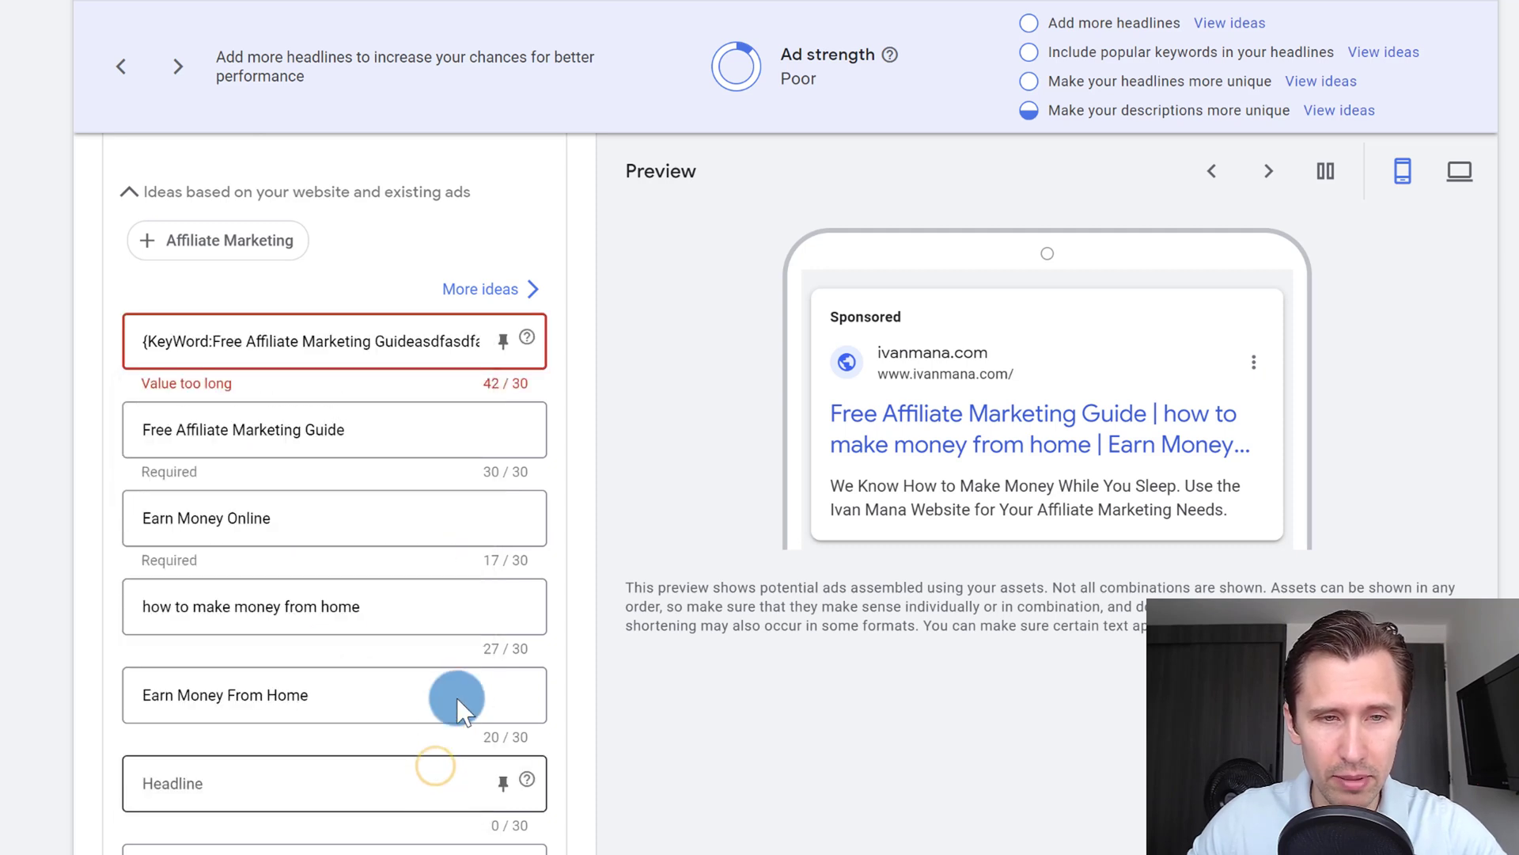
Step: Remove the stray 'asdfasdfasdf' after 'Guide' and reapply, filling 30 of 30 characters
{"action": "left_click", "coordinate": [416, 339]}
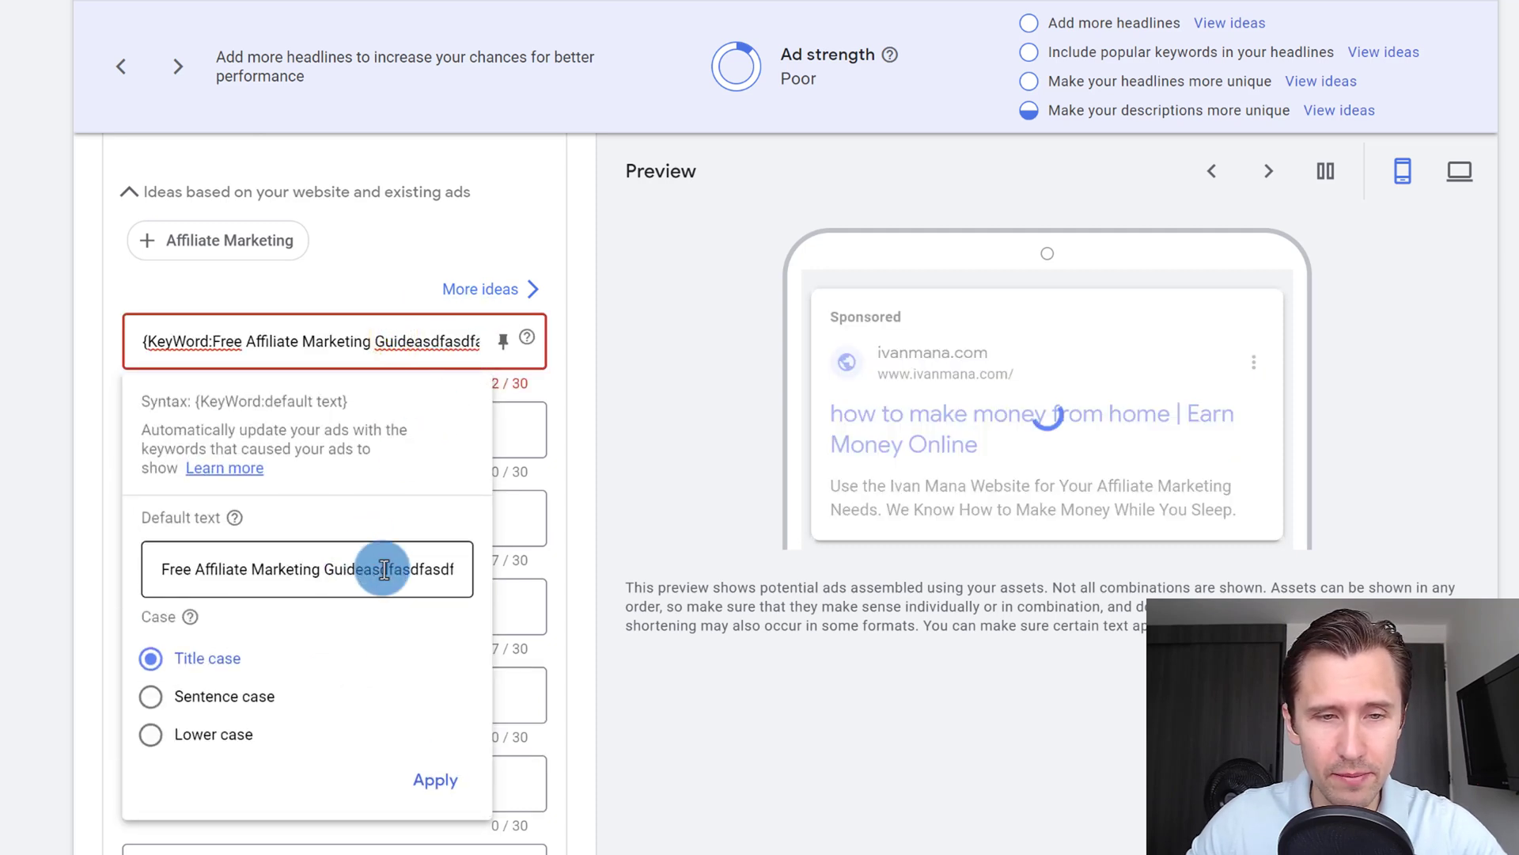
{"action": "left_click_drag", "start_coordinate": [374, 568], "coordinate": [539, 582]}
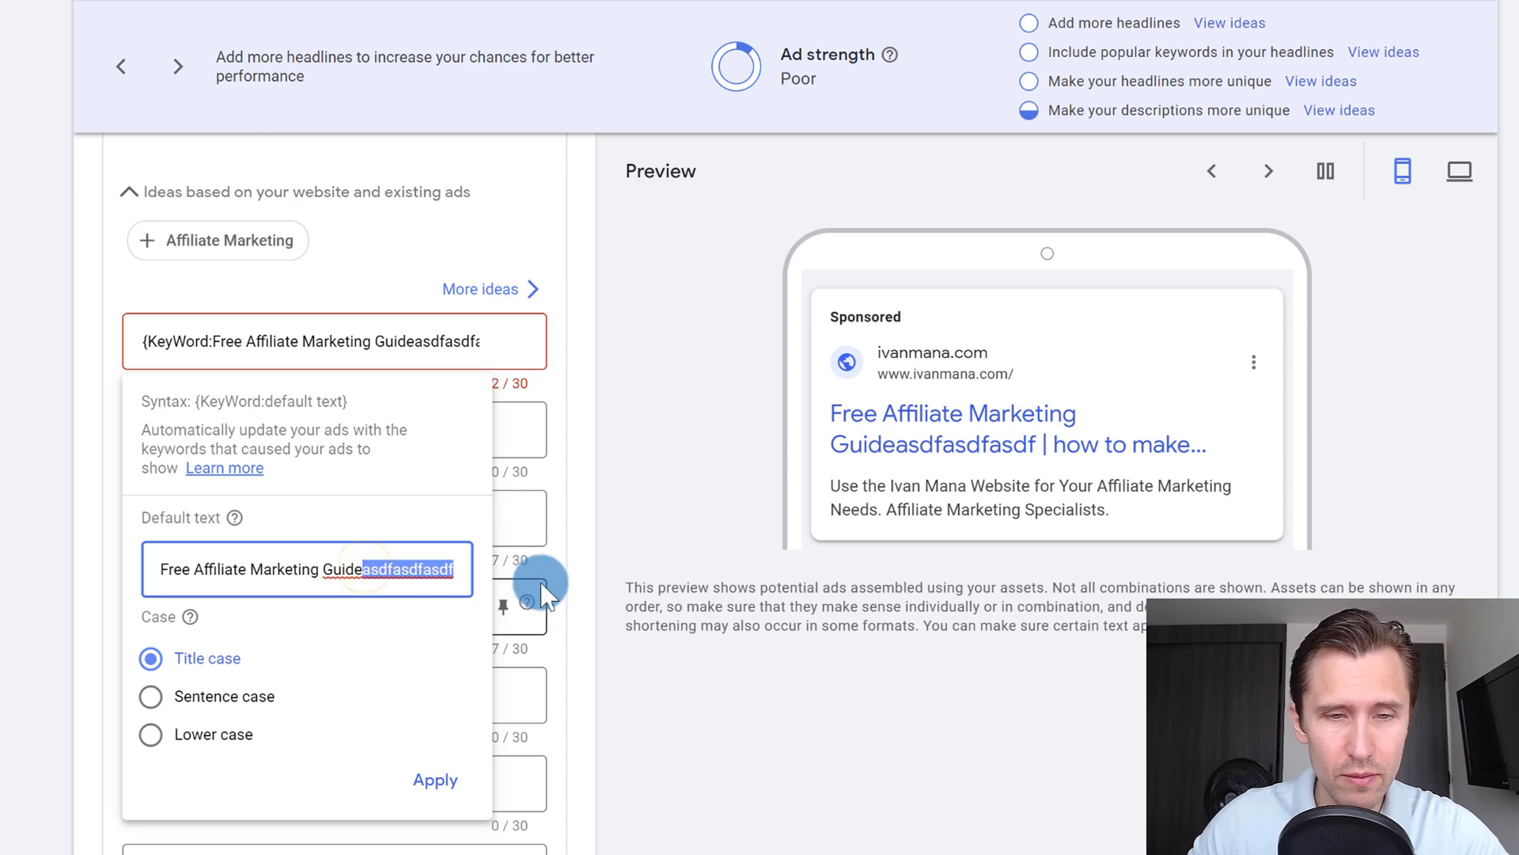
{"action": "key", "text": "BackSpace"}
{"action": "left_click", "coordinate": [428, 777]}
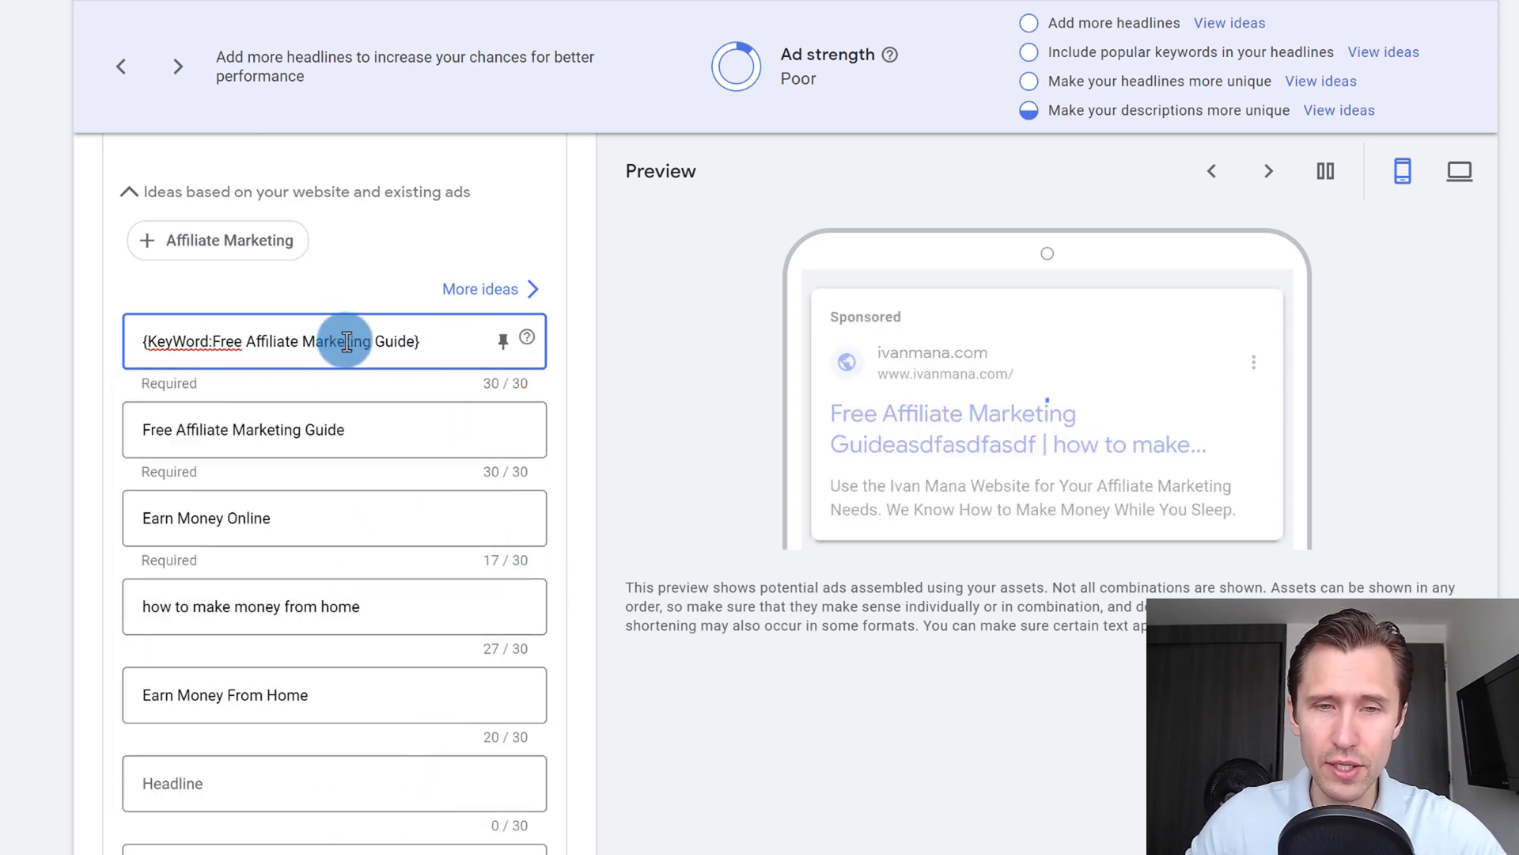
Step: Dismiss the pin menu without pinning, then reopen the headline's Title case keyword insertion settings
{"action": "left_click_drag", "start_coordinate": [433, 340], "coordinate": [120, 345]}
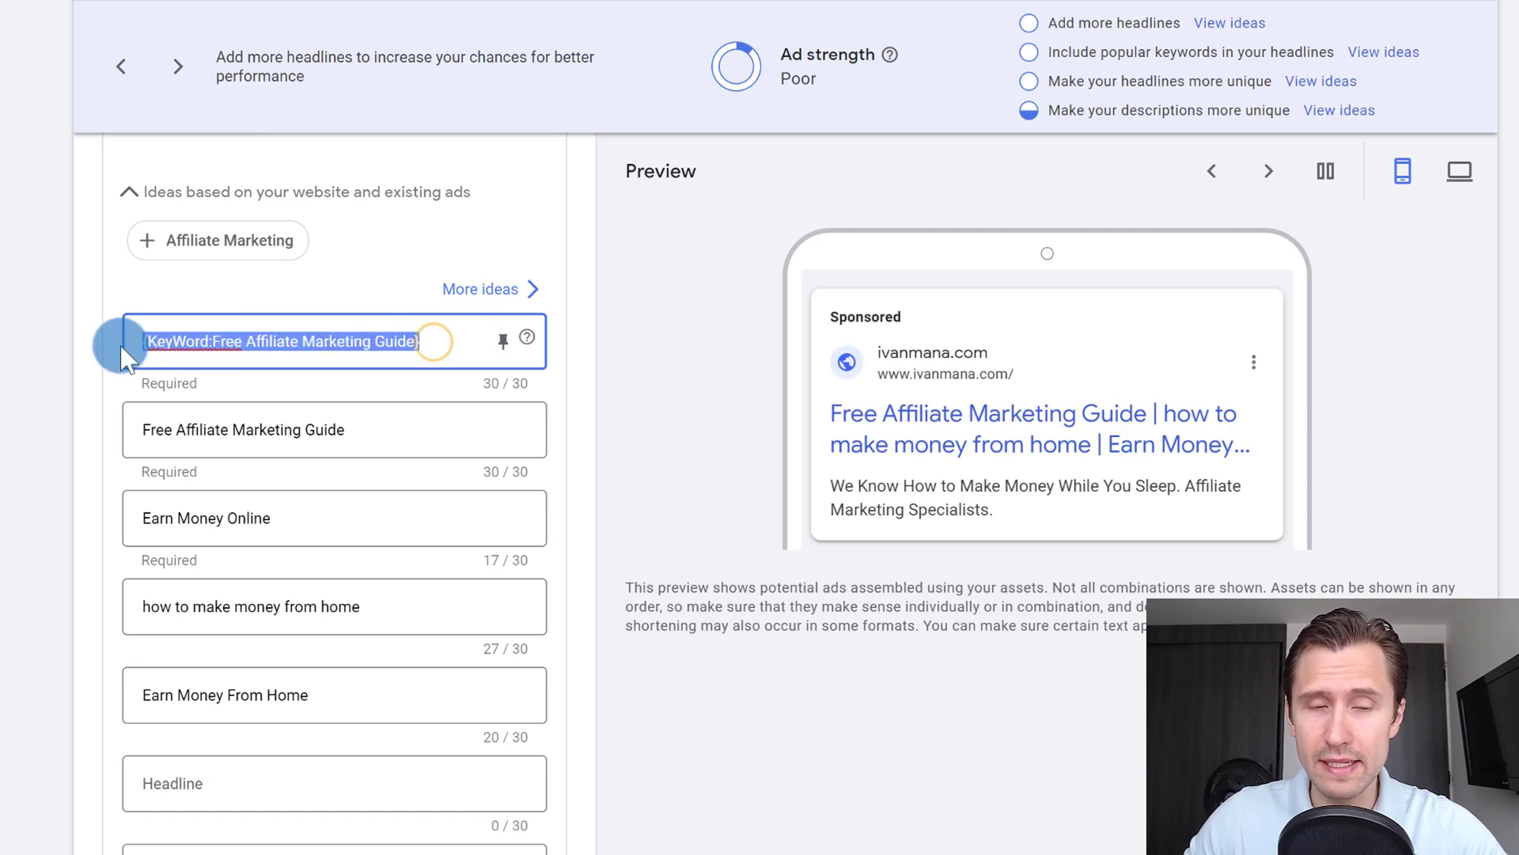
{"action": "left_click", "coordinate": [499, 344]}
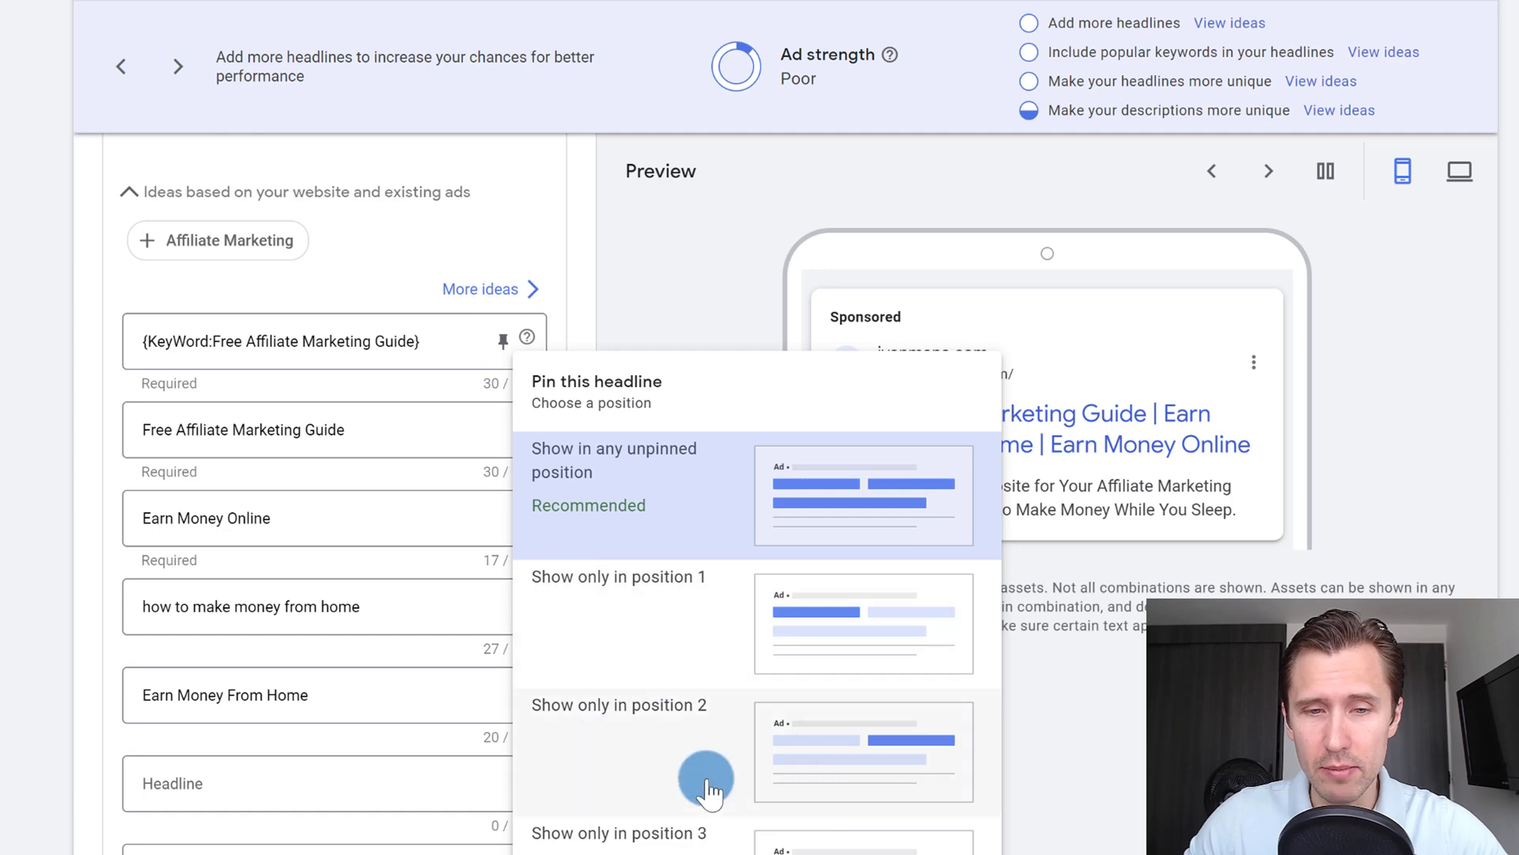
{"action": "left_click", "coordinate": [688, 258]}
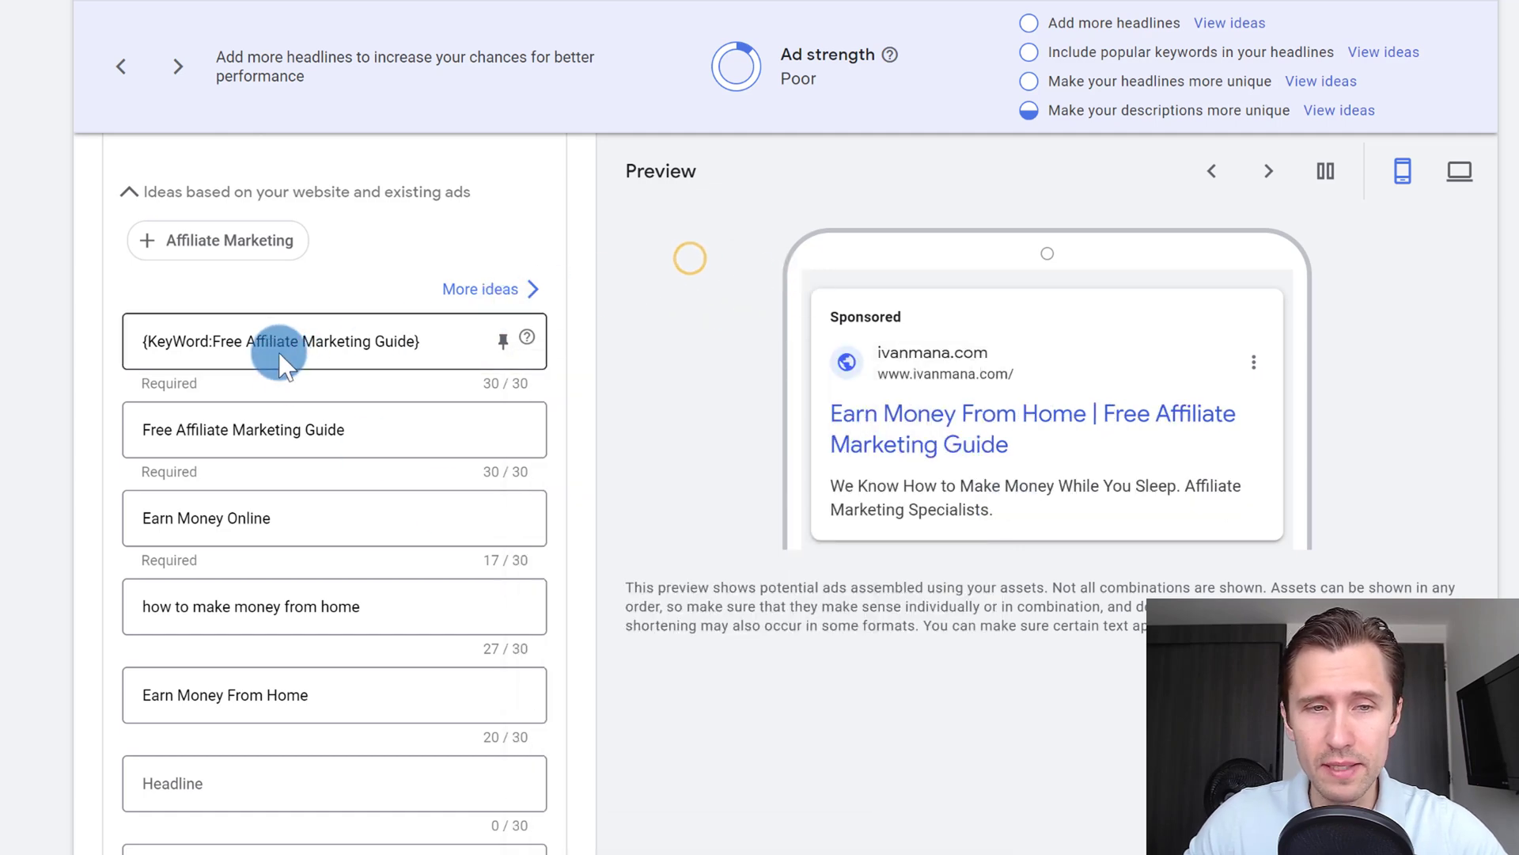
{"action": "left_click", "coordinate": [291, 341]}
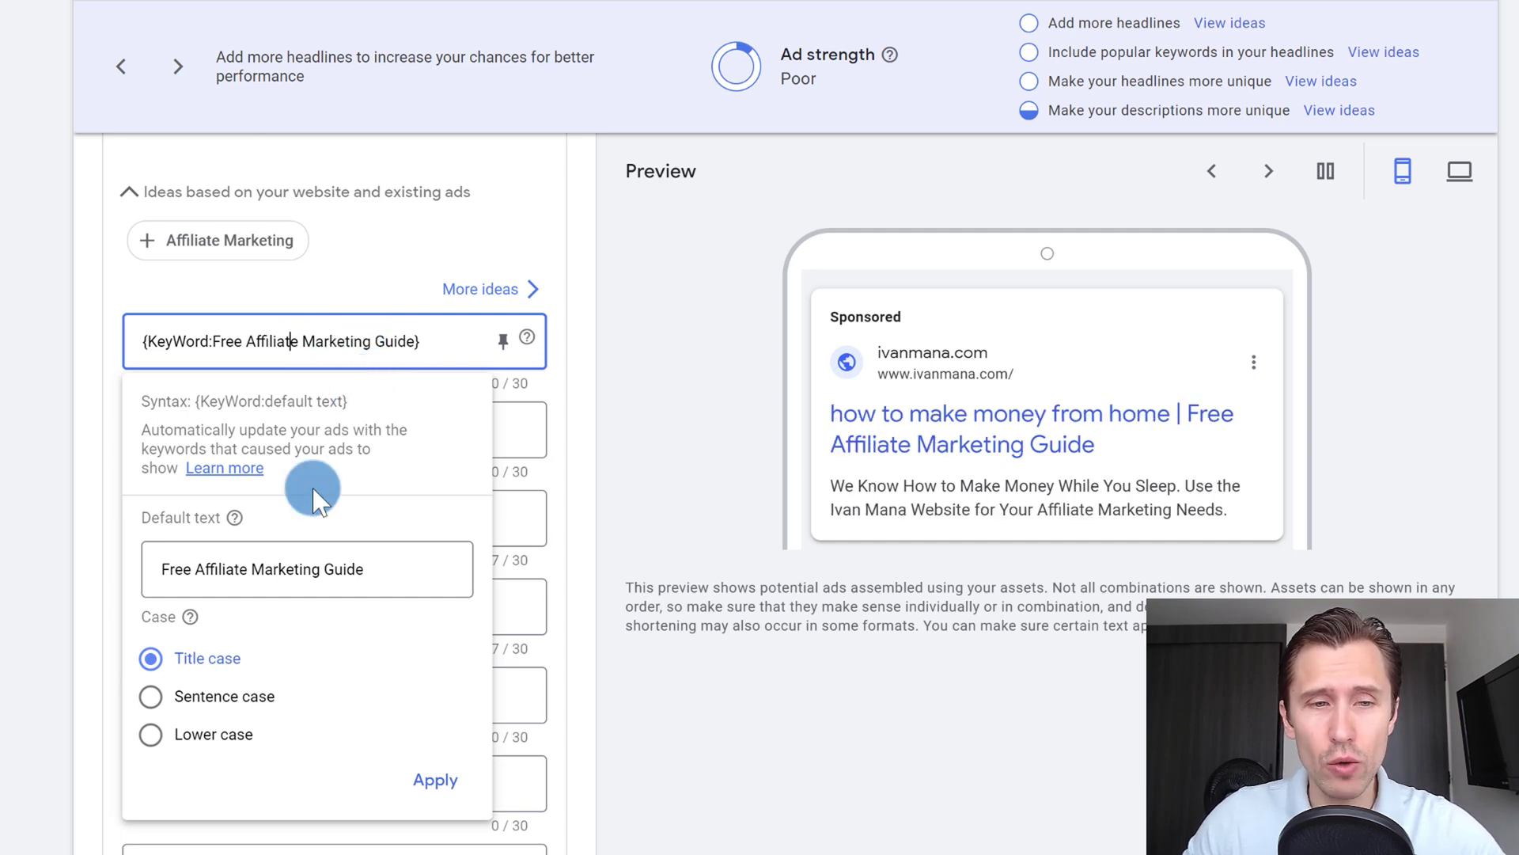
Step: Fill the empty fourth description with 'Learn how to {KeyWord:Make Money Online}' in Title case
{"action": "left_click", "coordinate": [671, 469]}
{"action": "scroll", "coordinate": [629, 350], "scroll_direction": "down", "scroll_amount": 5}
{"action": "left_click", "coordinate": [254, 500]}
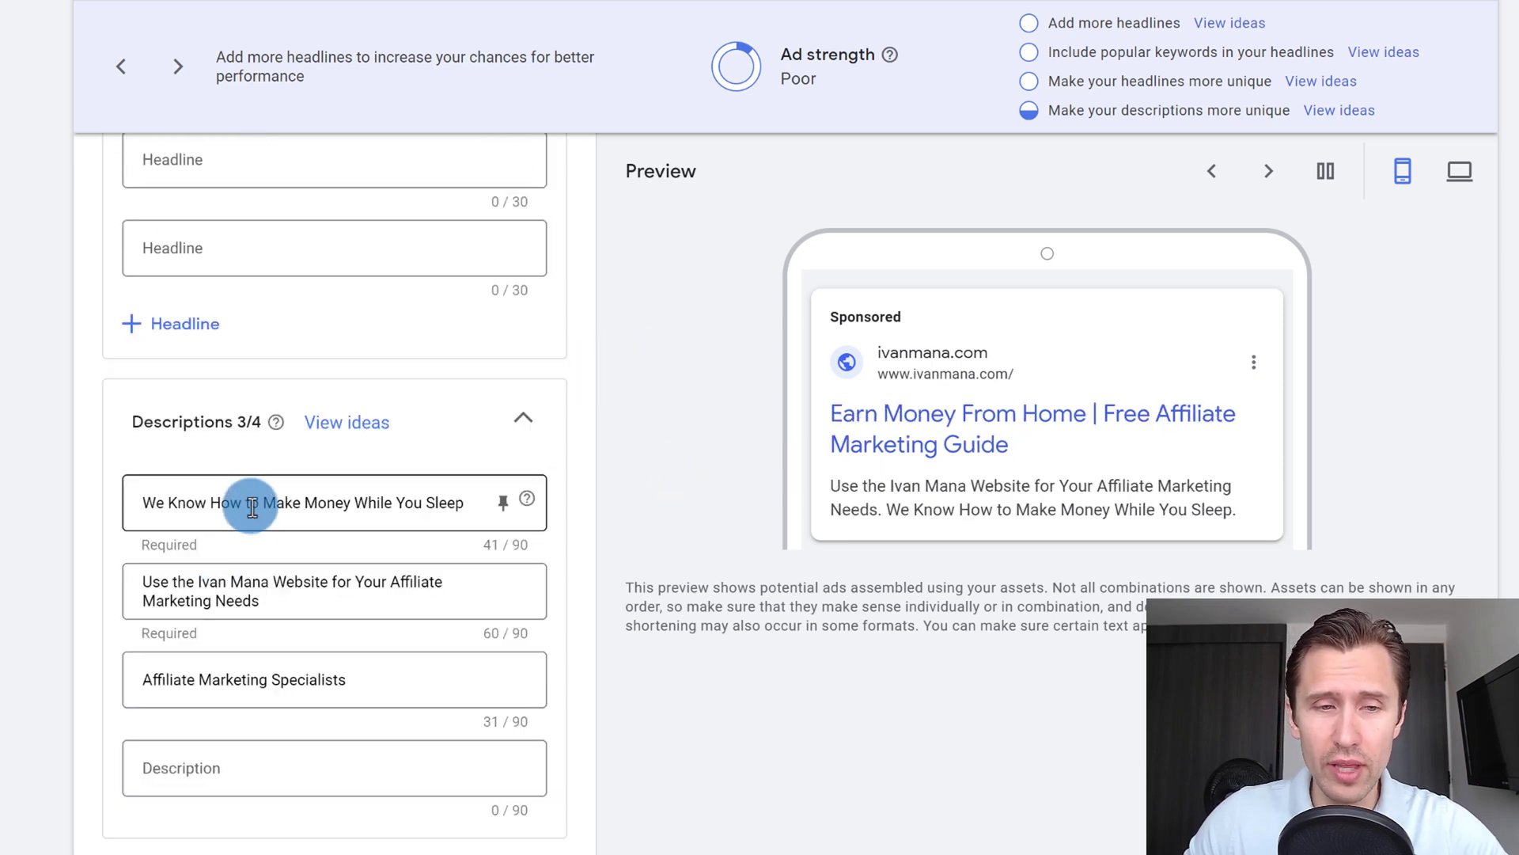
{"action": "left_click", "coordinate": [180, 730]}
{"action": "left_click", "coordinate": [175, 676]}
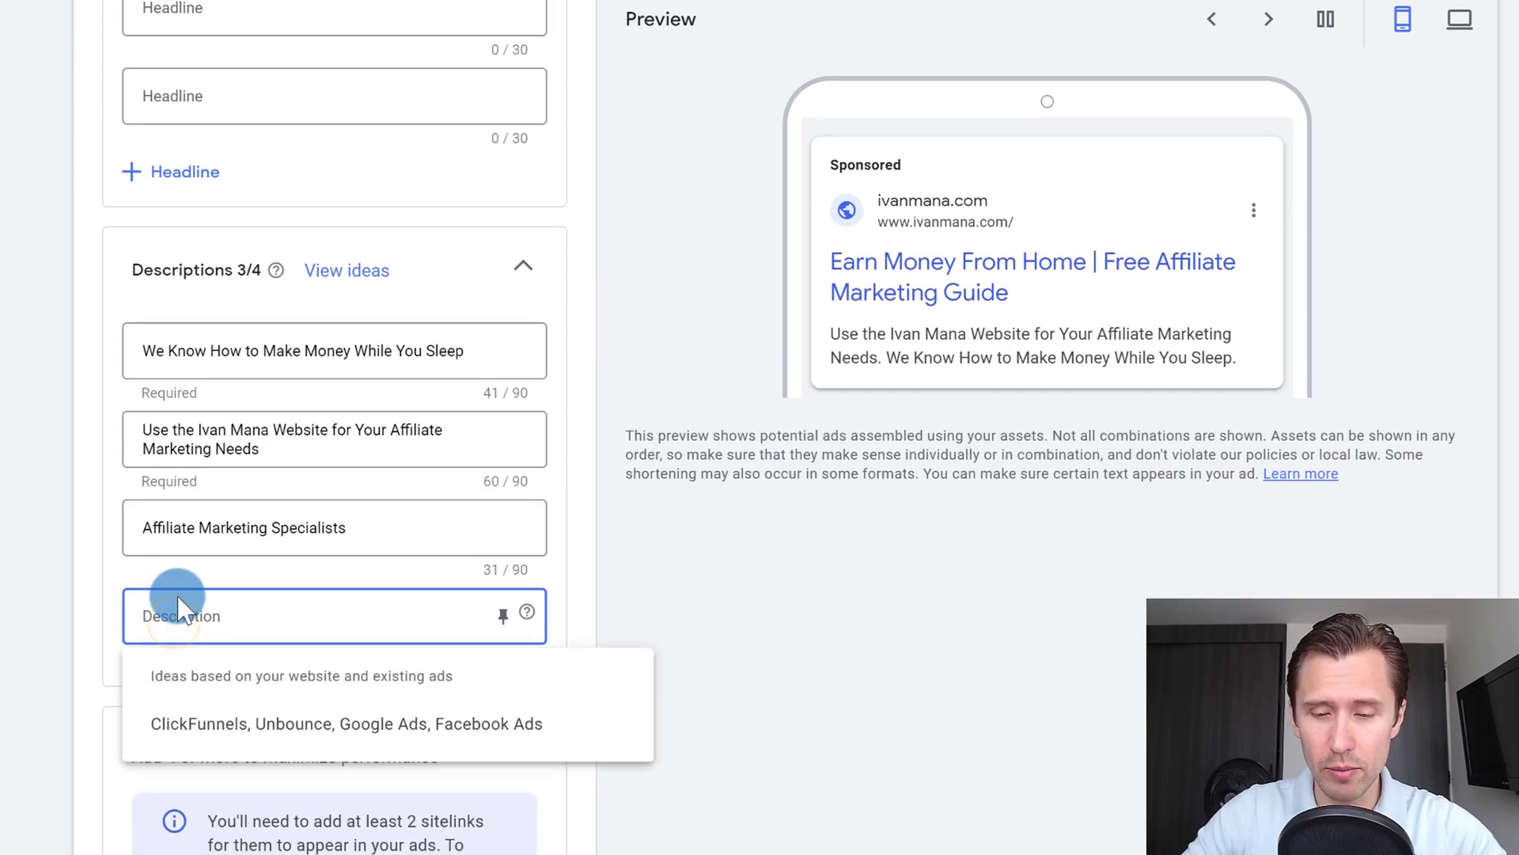
{"action": "type", "text": "Learn"}
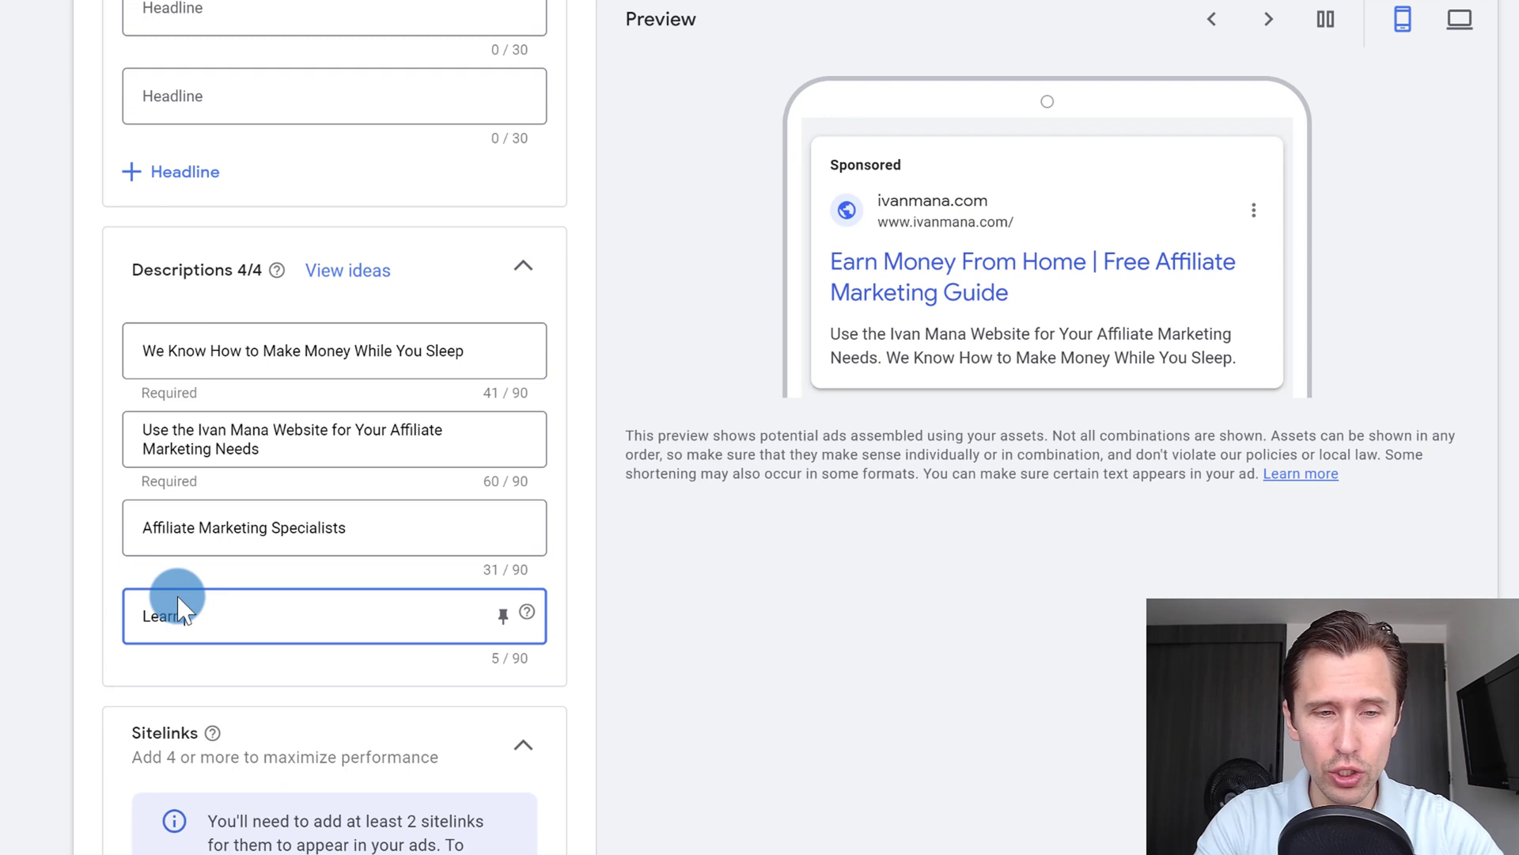
{"action": "type", "text": " how to {"}
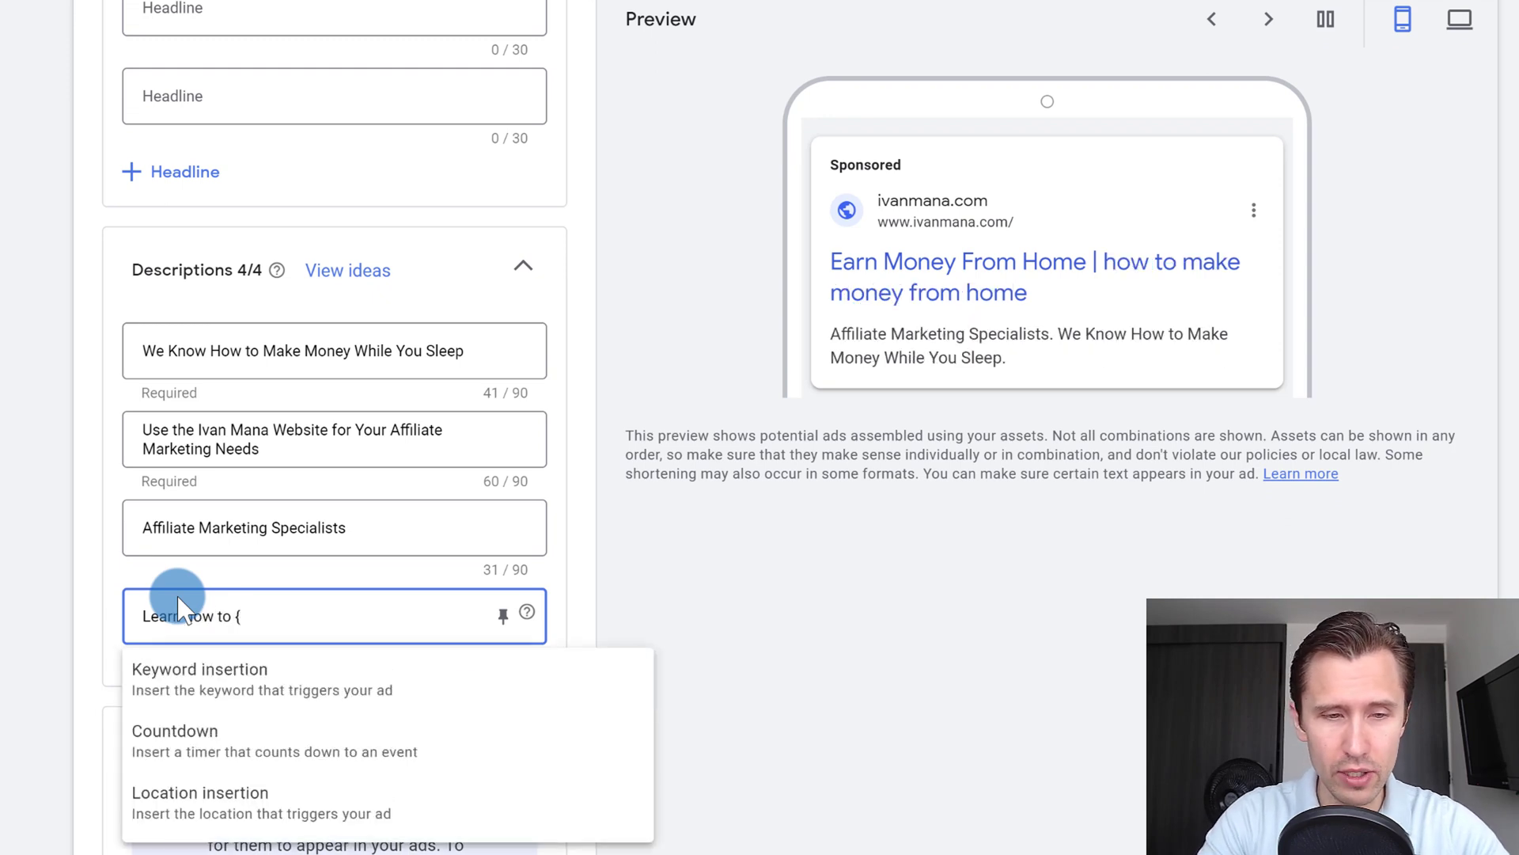
{"action": "left_click", "coordinate": [243, 675]}
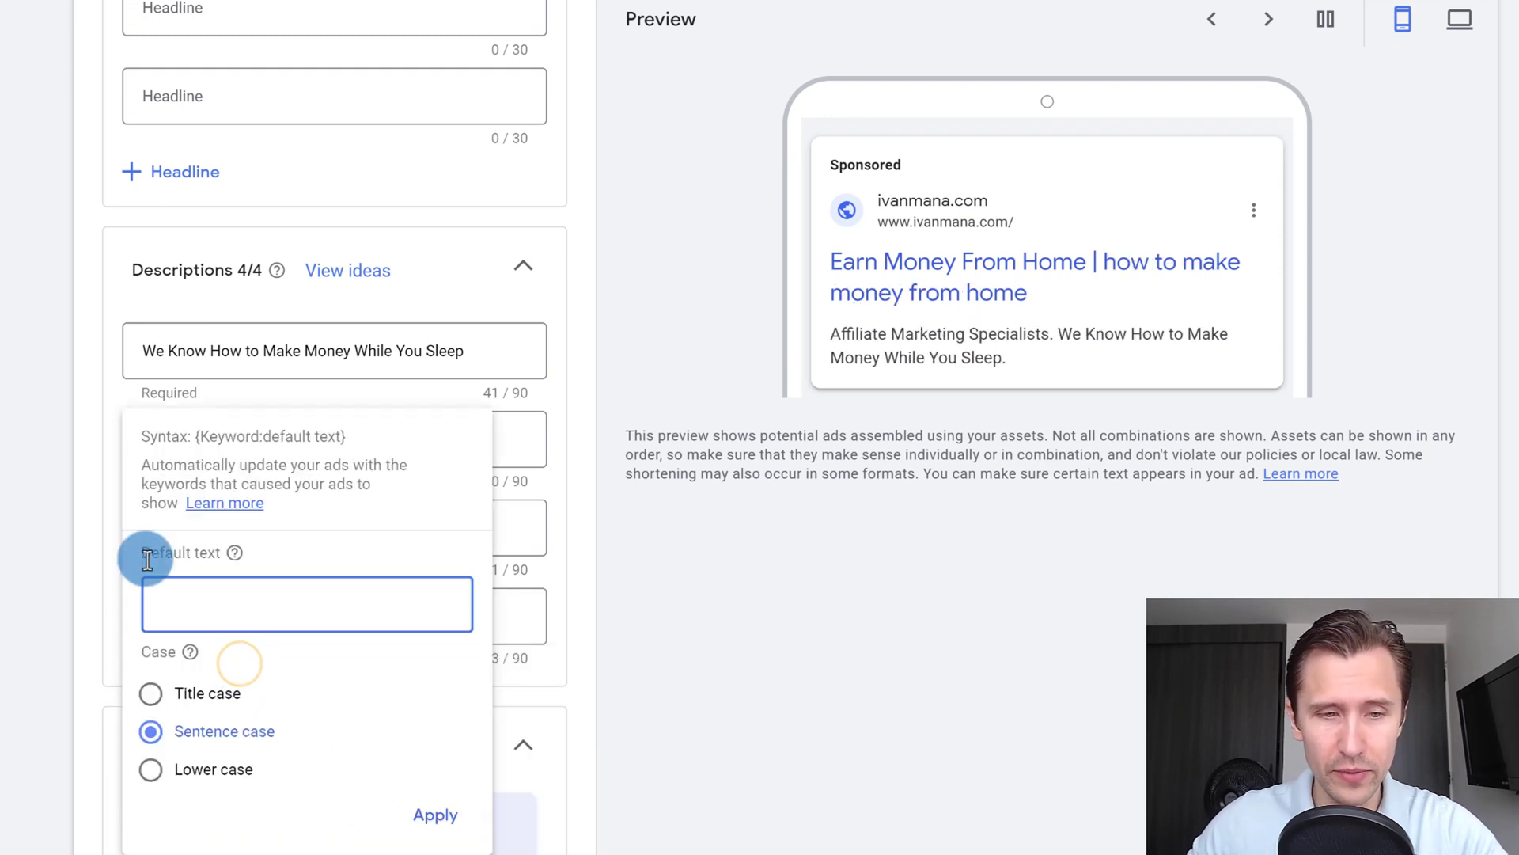
{"action": "type", "text": "Make Money Online"}
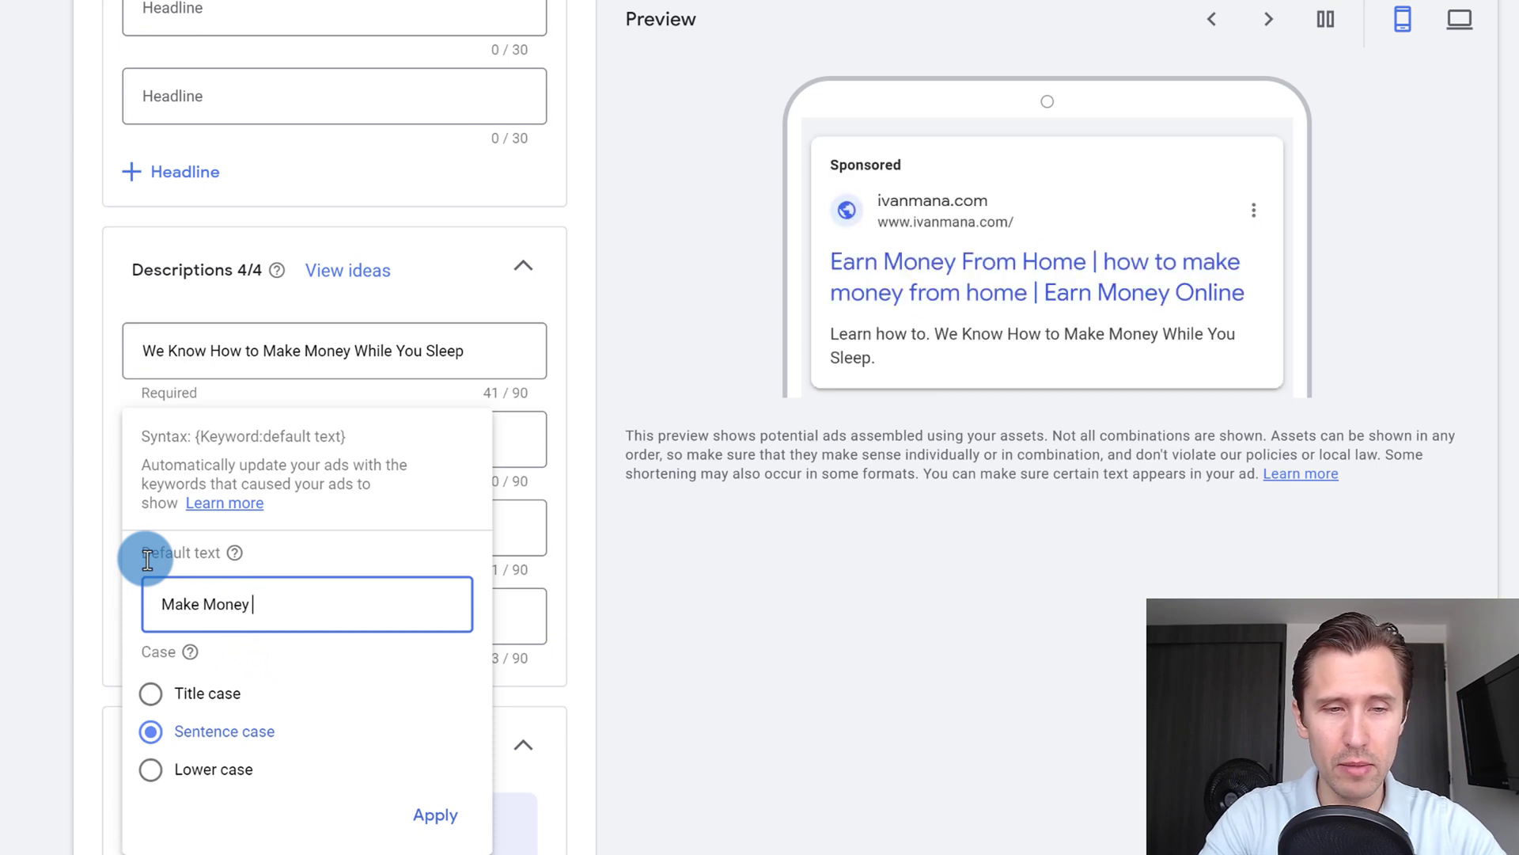
{"action": "left_click", "coordinate": [197, 694]}
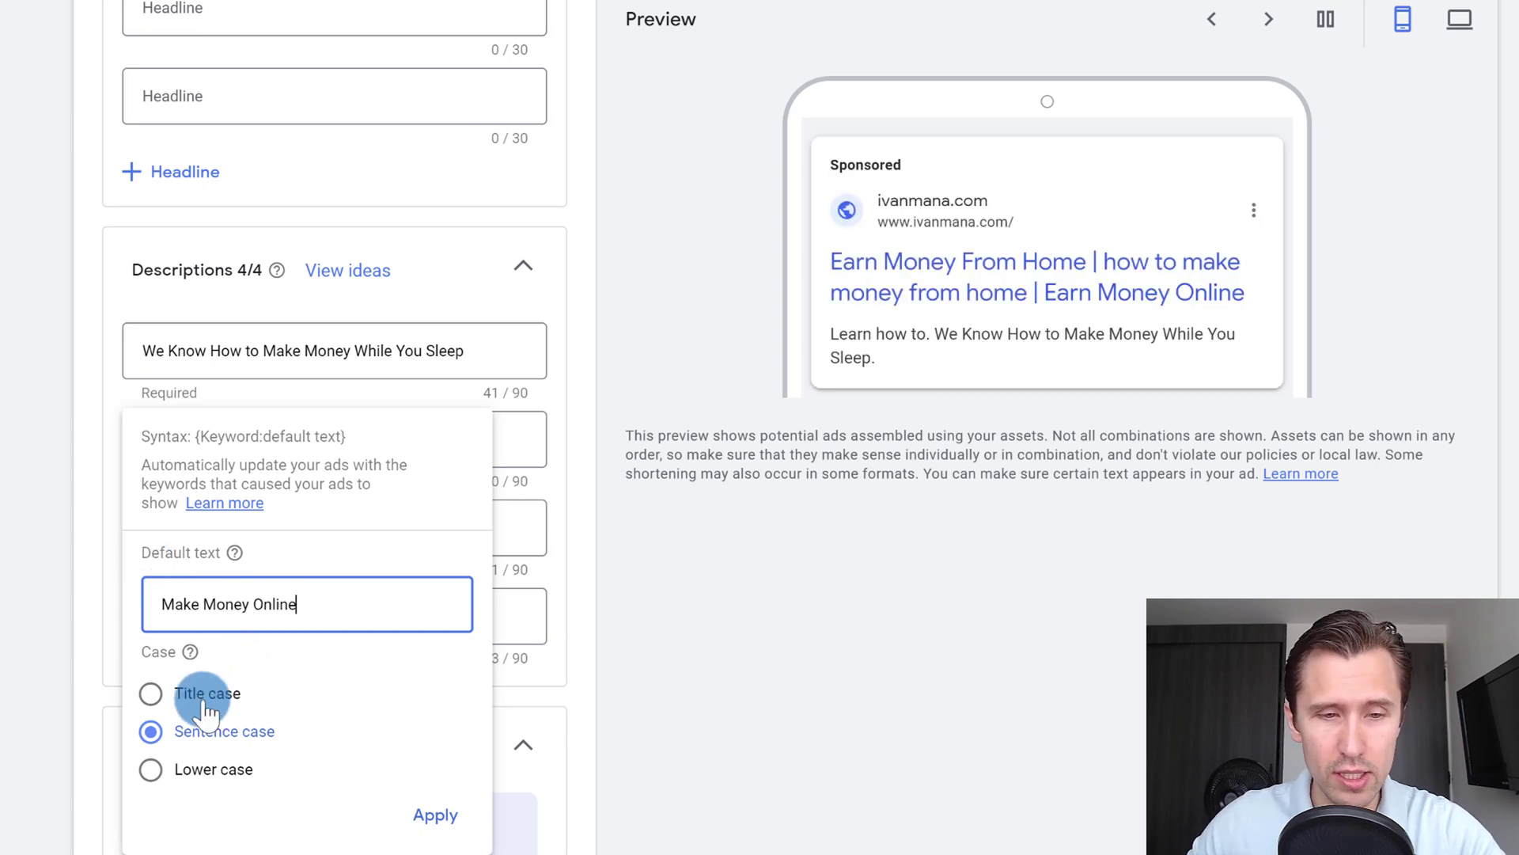
{"action": "left_click", "coordinate": [460, 802]}
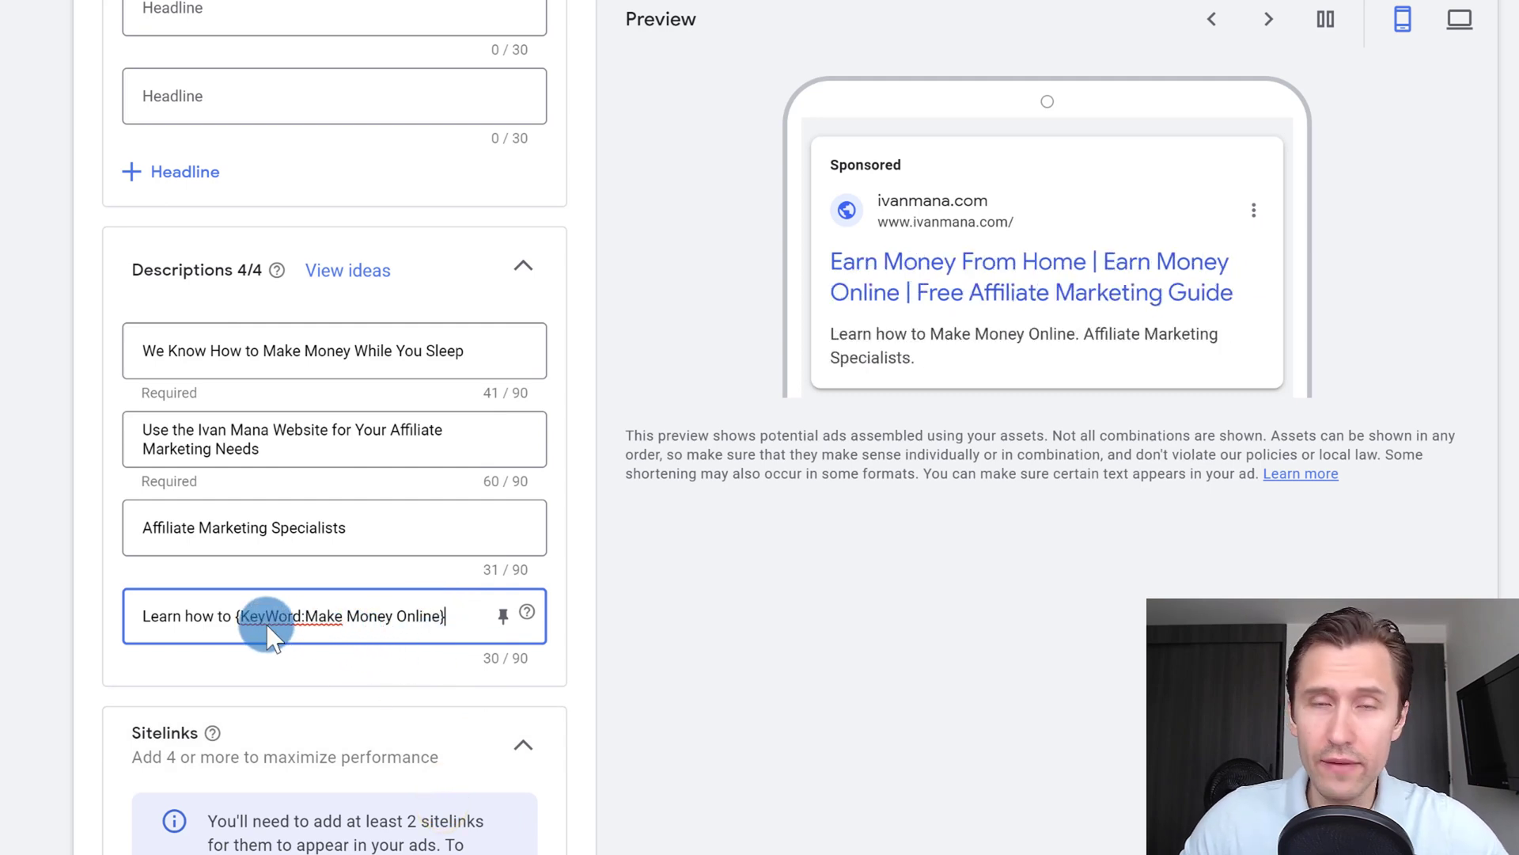
{"action": "scroll", "coordinate": [771, 544], "scroll_direction": "down", "scroll_amount": 3}
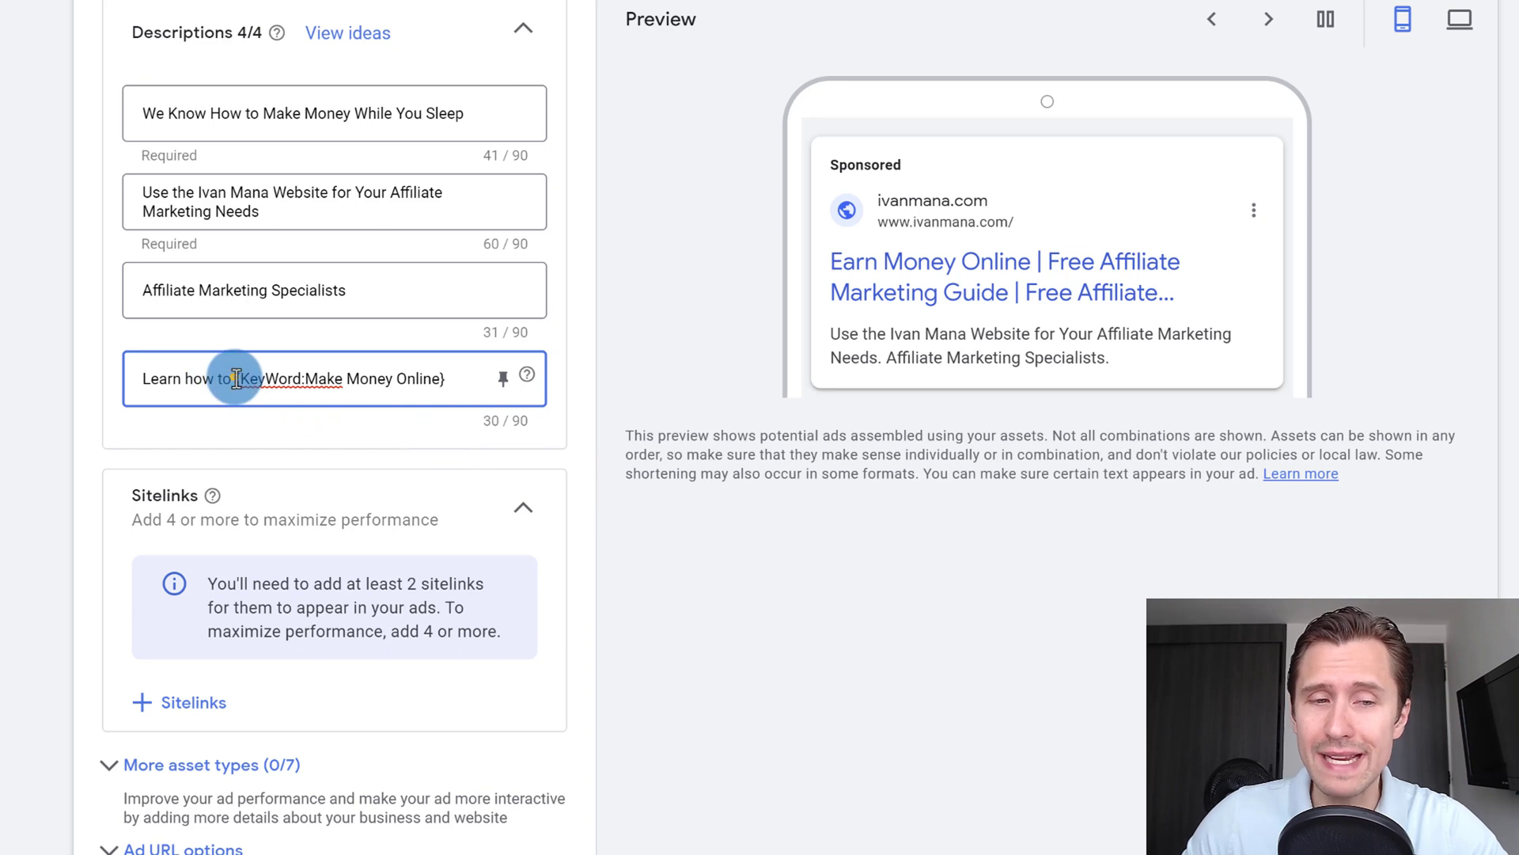
{"action": "left_click_drag", "start_coordinate": [236, 379], "coordinate": [451, 384]}
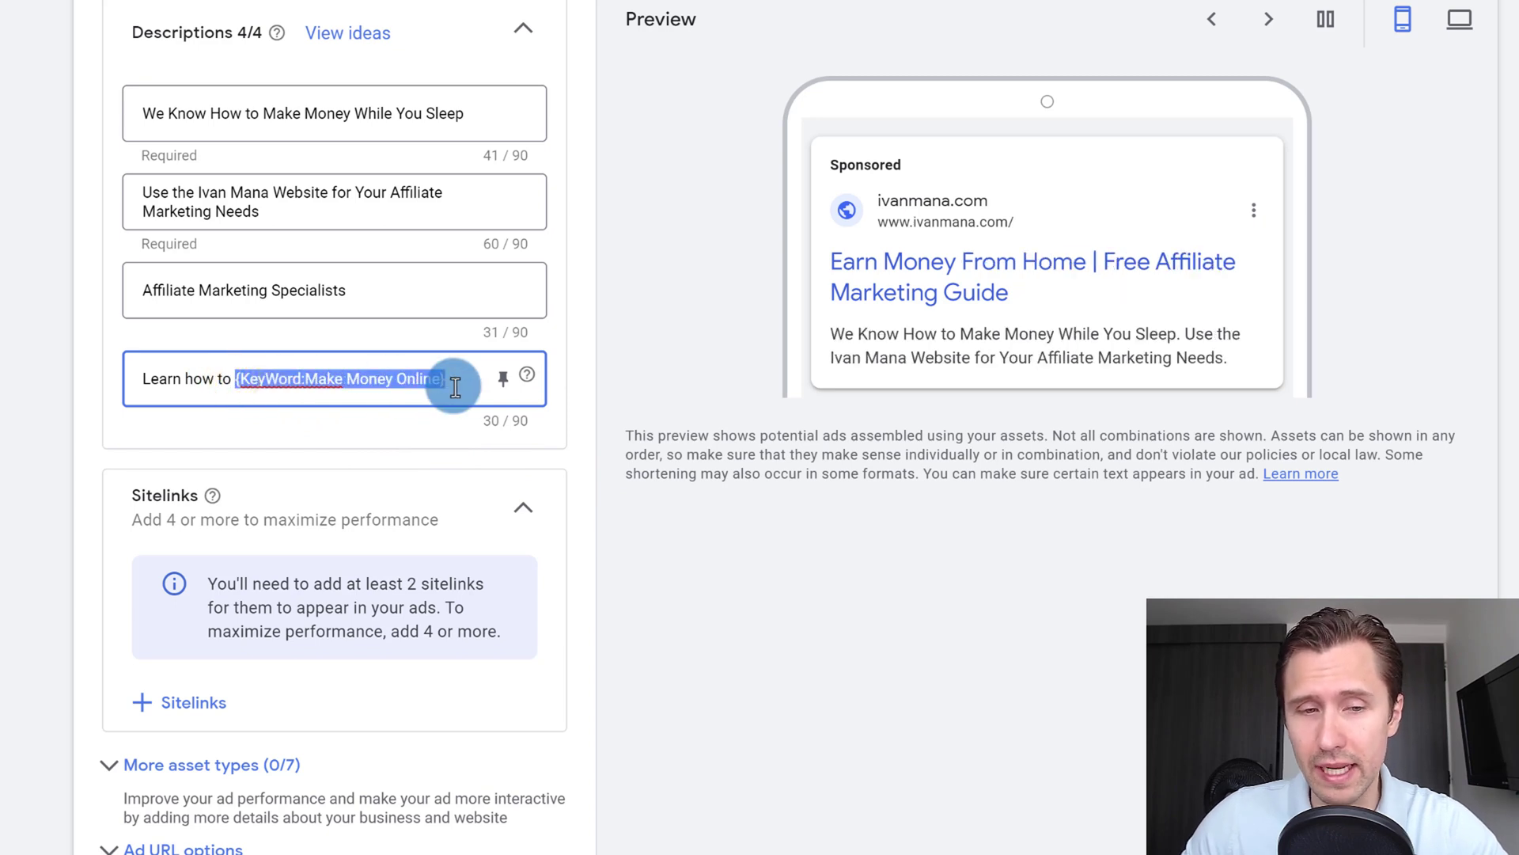
{"action": "left_click", "coordinate": [435, 378]}
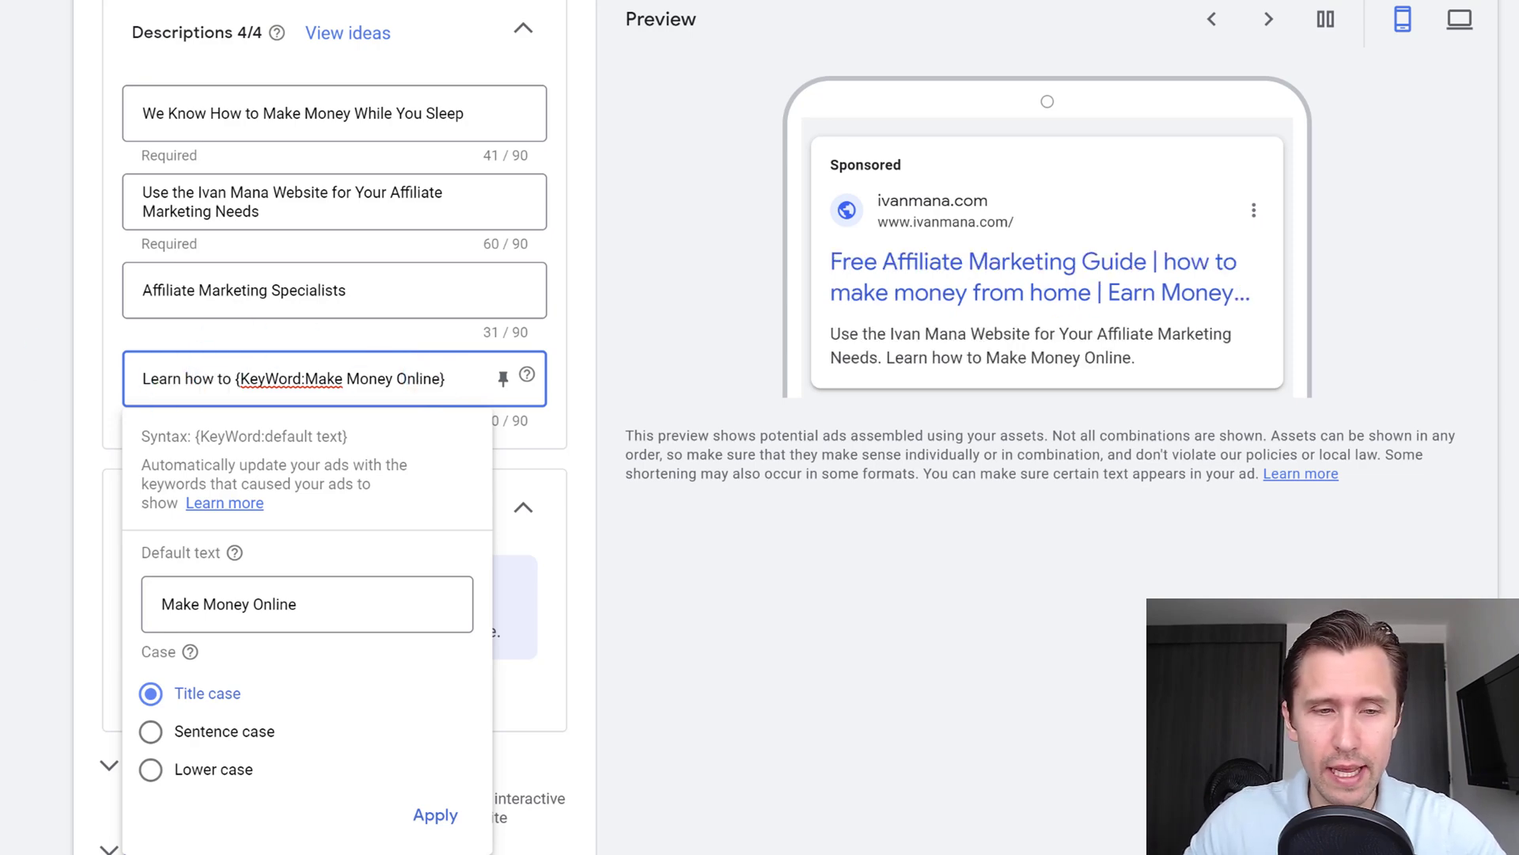
{"action": "left_click", "coordinate": [17, 383]}
{"action": "scroll", "coordinate": [174, 363], "scroll_direction": "down", "scroll_amount": 3}
{"action": "scroll", "coordinate": [136, 364], "scroll_direction": "up", "scroll_amount": 20}
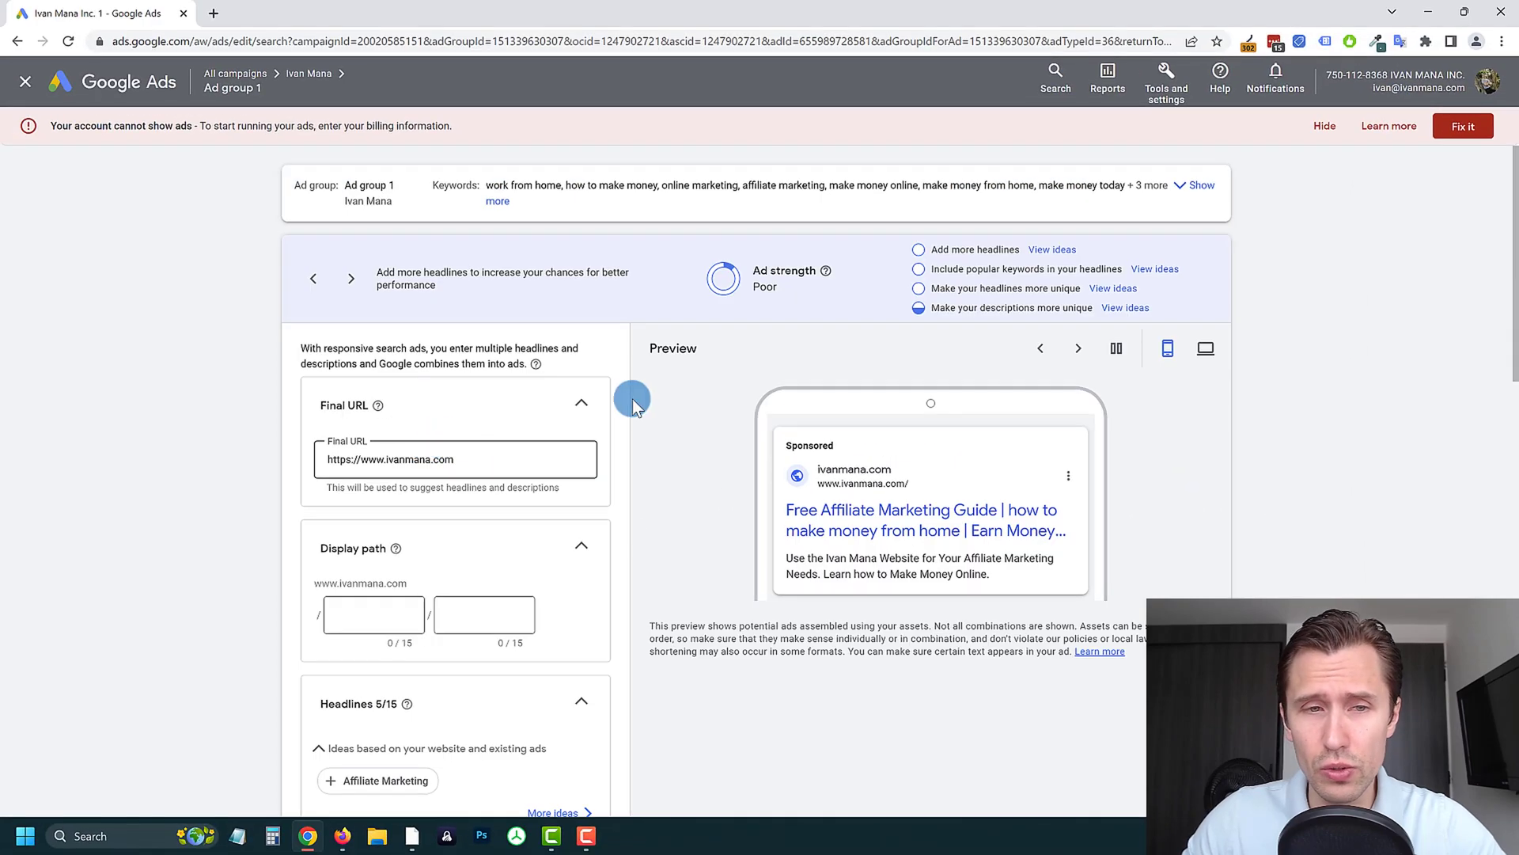
Step: Save the edited responsive search ad and confirm it shows Under review in Ad group 1
{"action": "scroll", "coordinate": [674, 454], "scroll_direction": "down", "scroll_amount": 5}
{"action": "scroll", "coordinate": [676, 477], "scroll_direction": "down", "scroll_amount": 4}
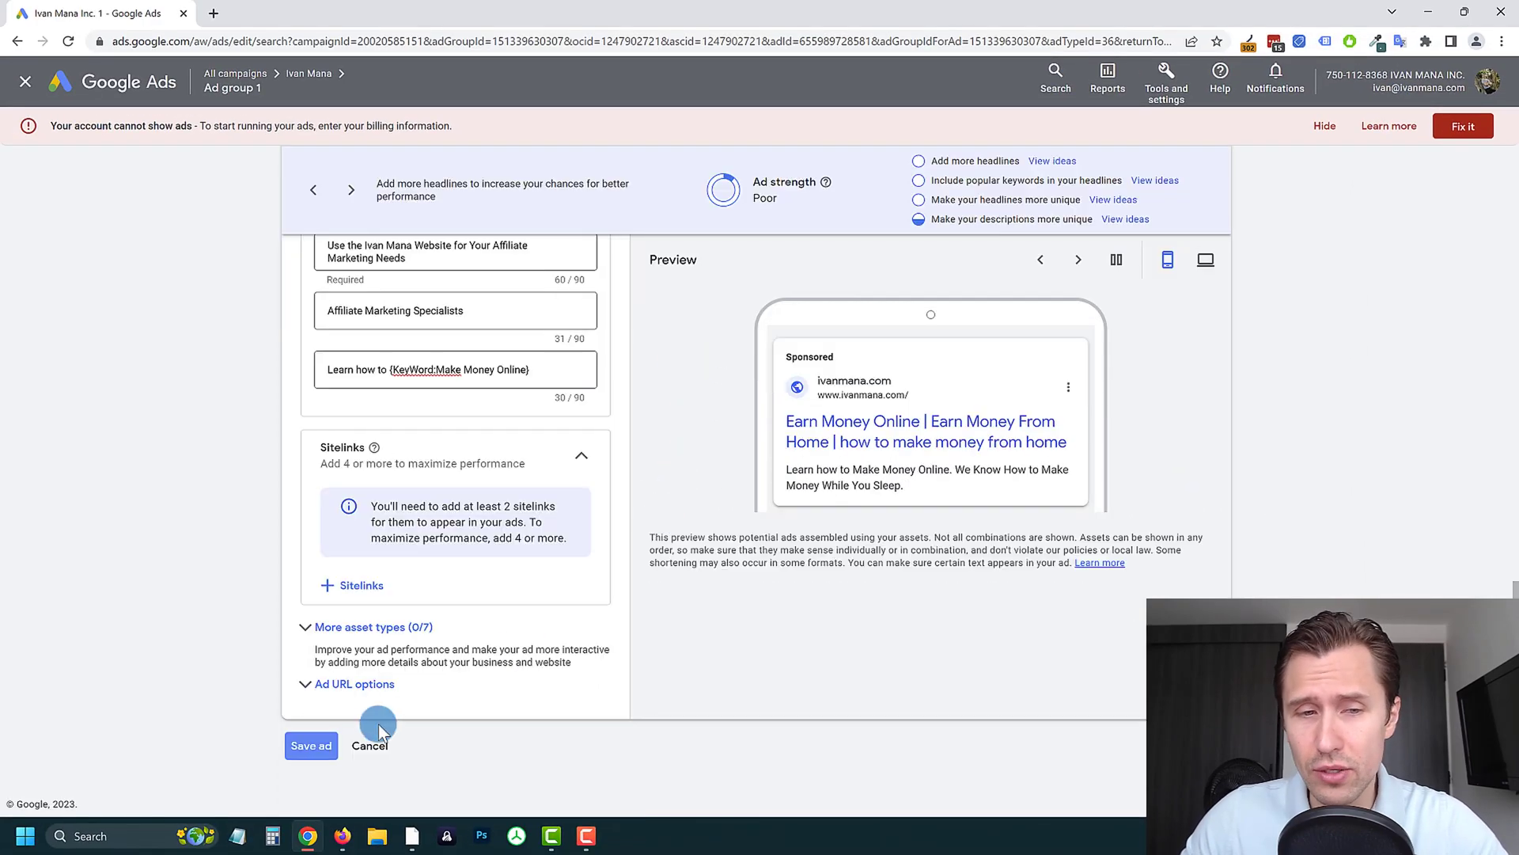
{"action": "left_click", "coordinate": [319, 742]}
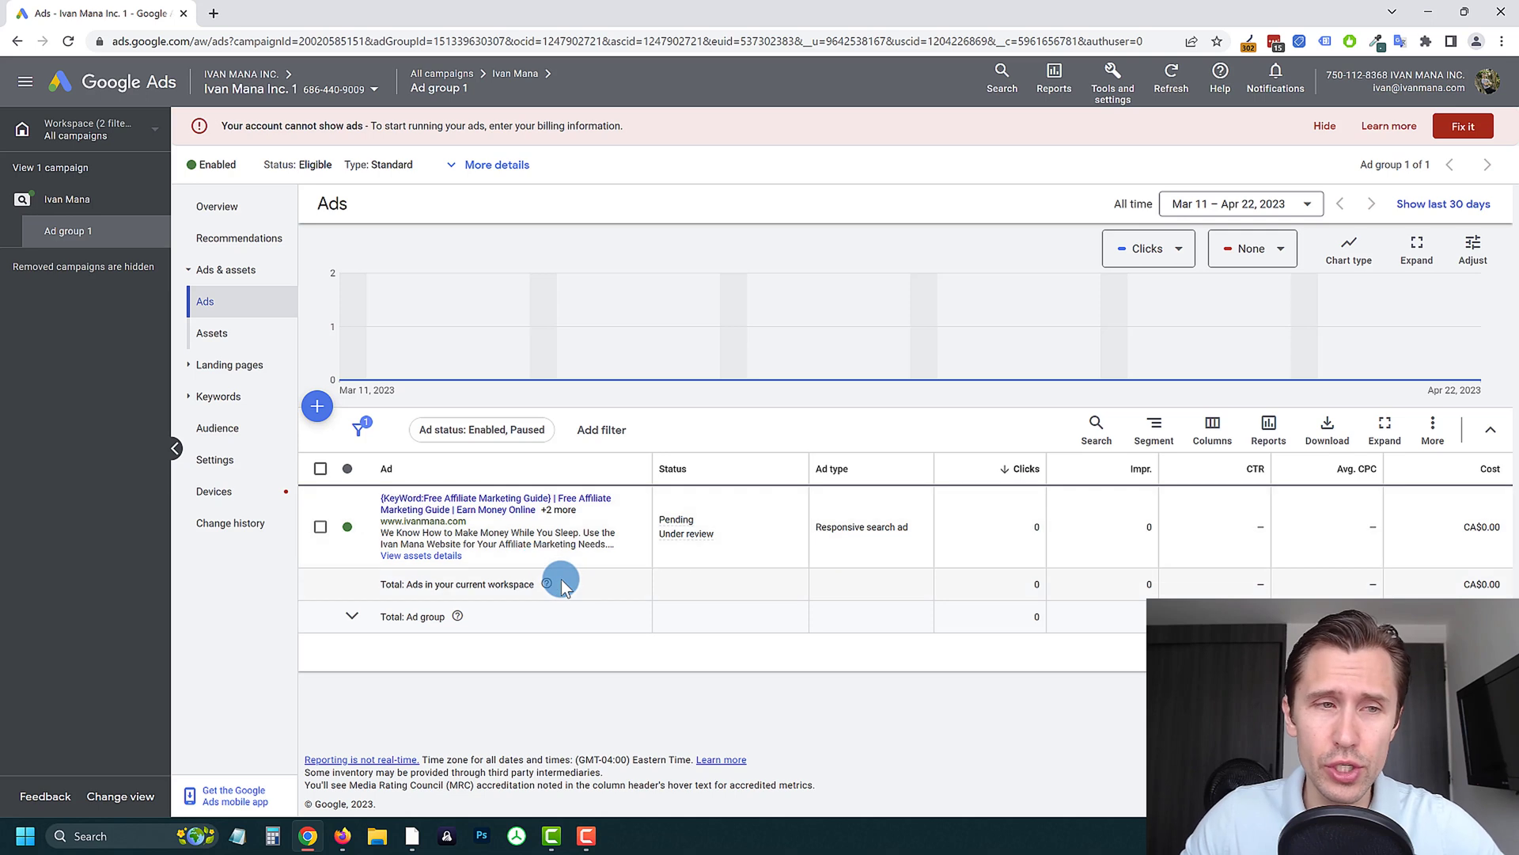
{"action": "mouse_move", "coordinate": [548, 586]}
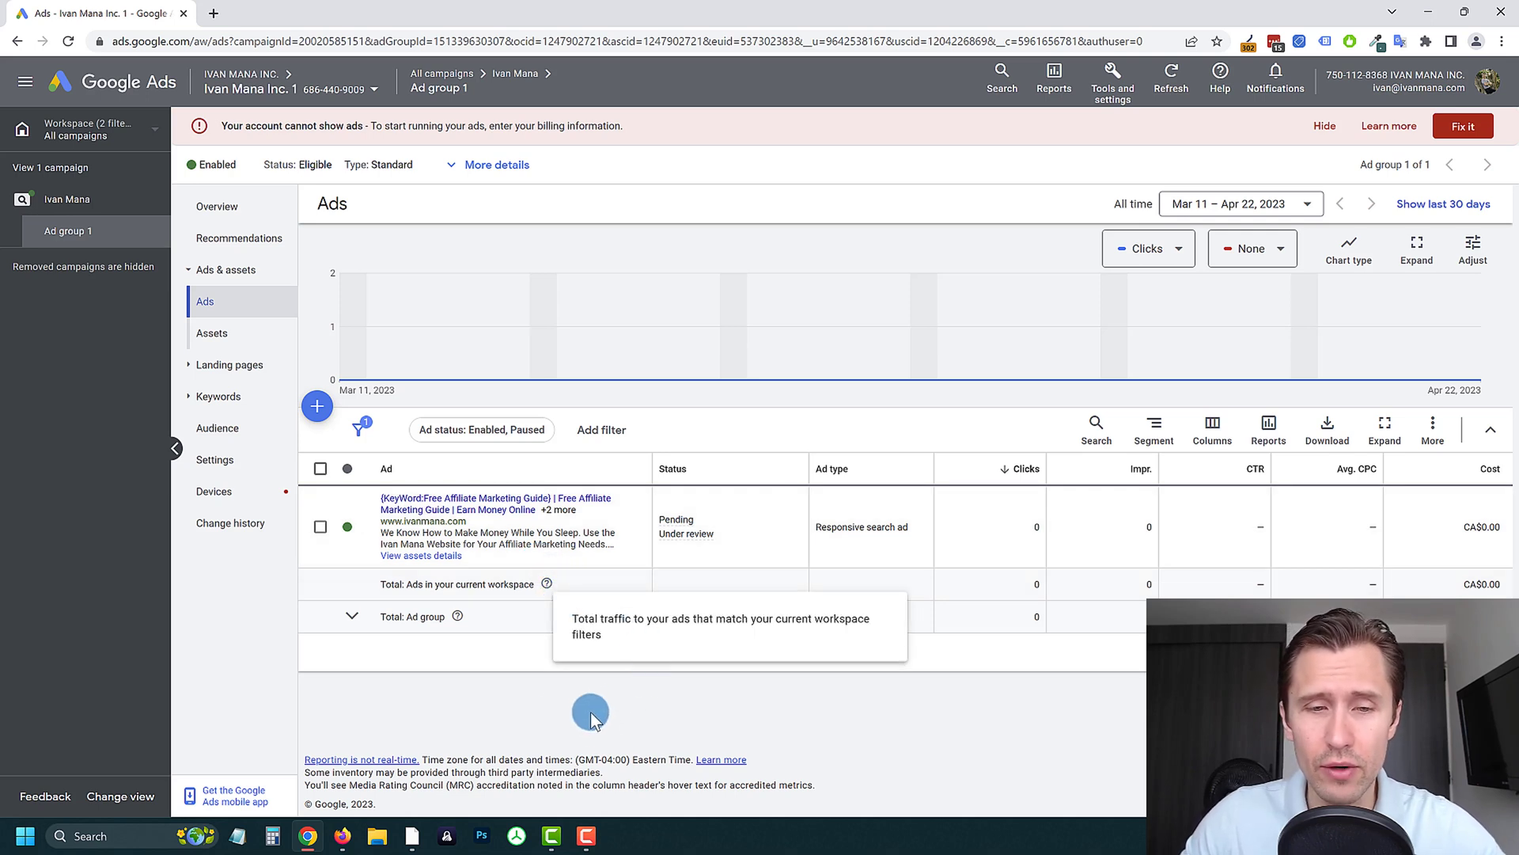